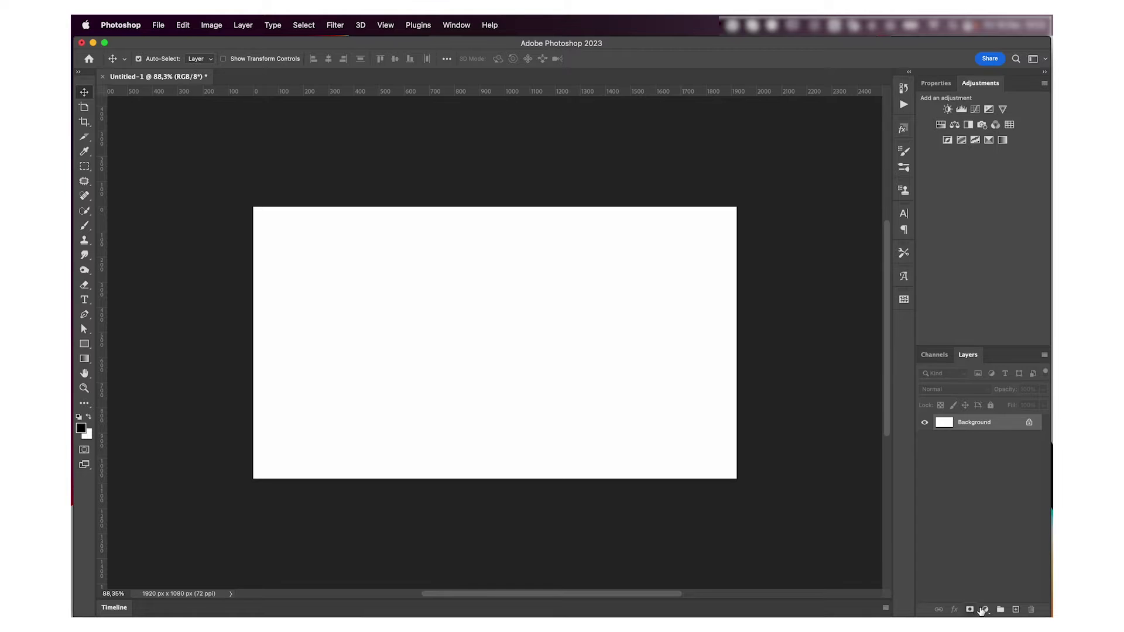
# Add a Gradient fill layer using the A medida preset from the untitled yet folder.
pyautogui.click(982, 609)
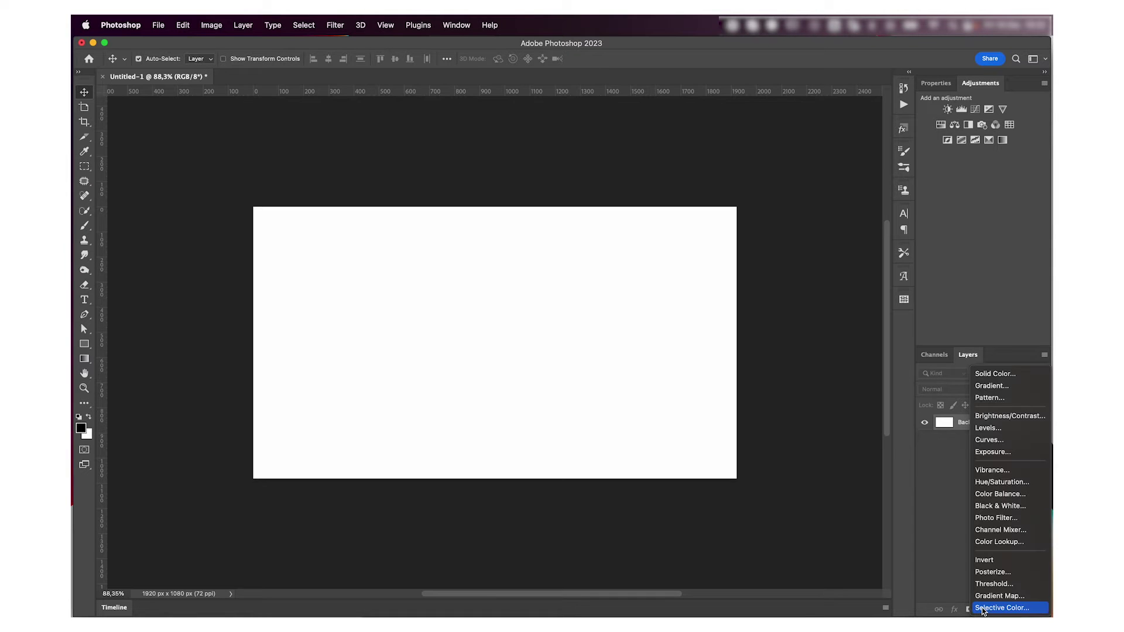
pyautogui.click(991, 386)
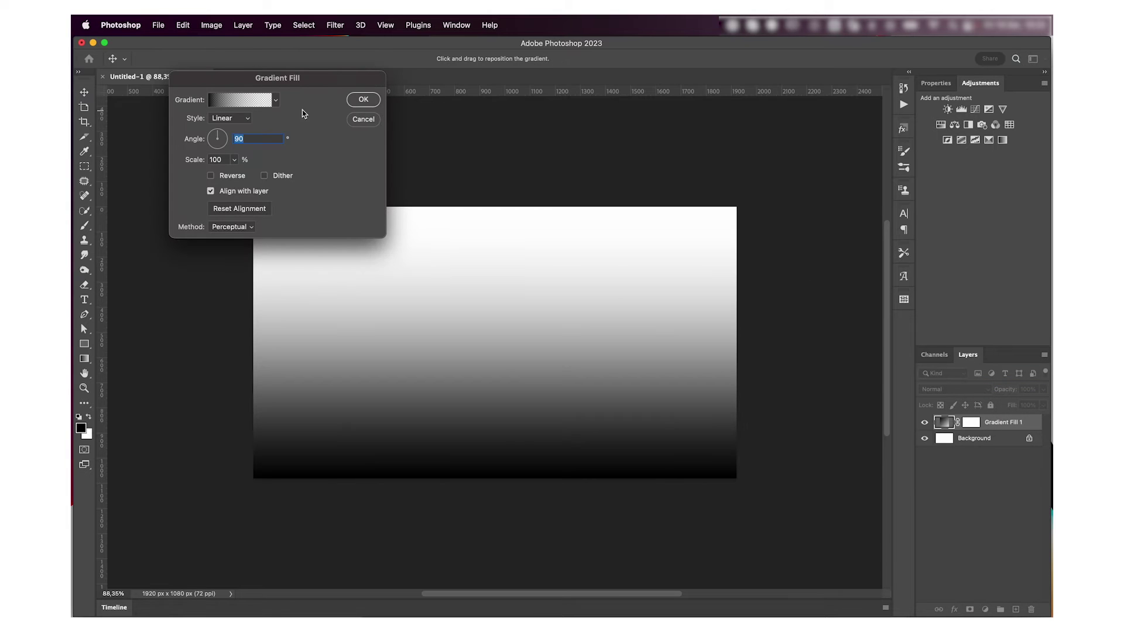
pyautogui.click(238, 100)
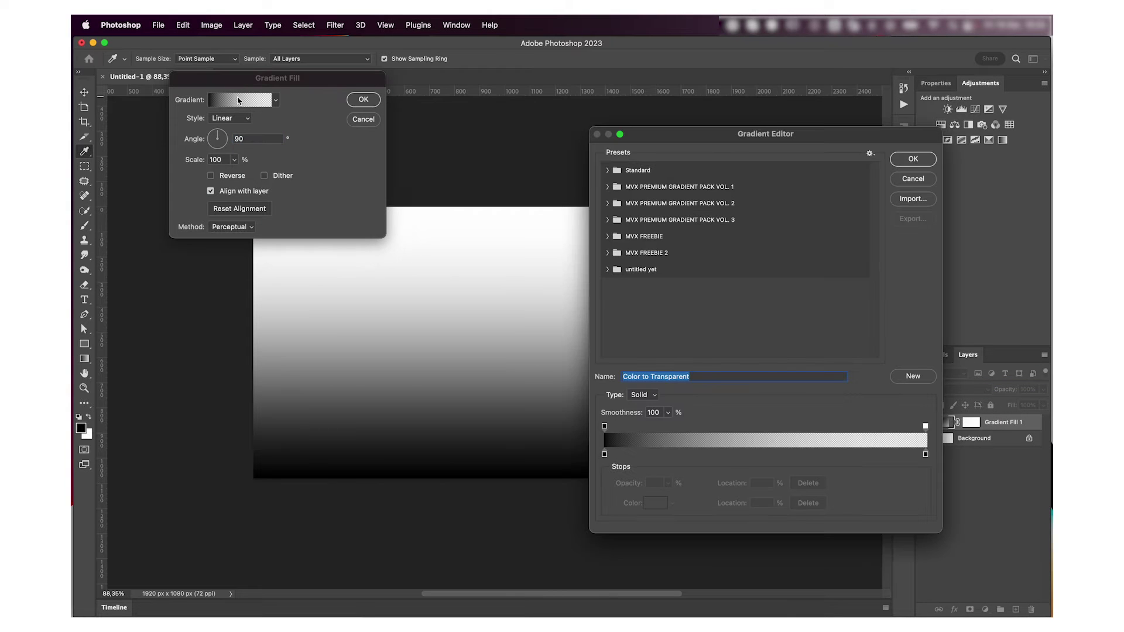
pyautogui.click(607, 269)
pyautogui.click(677, 287)
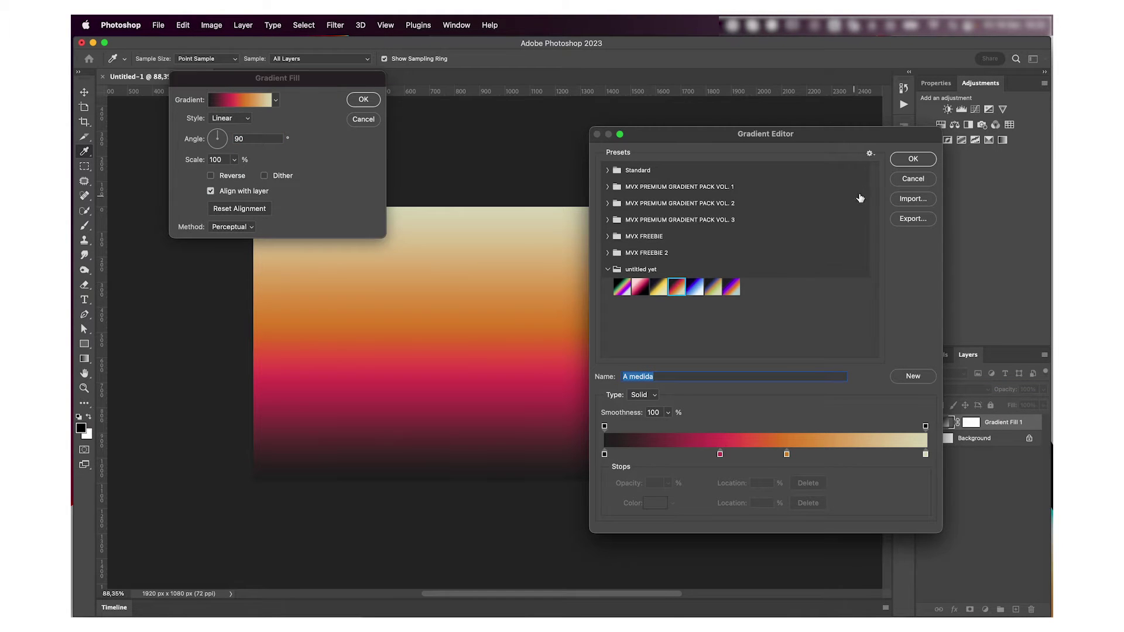
pyautogui.click(912, 159)
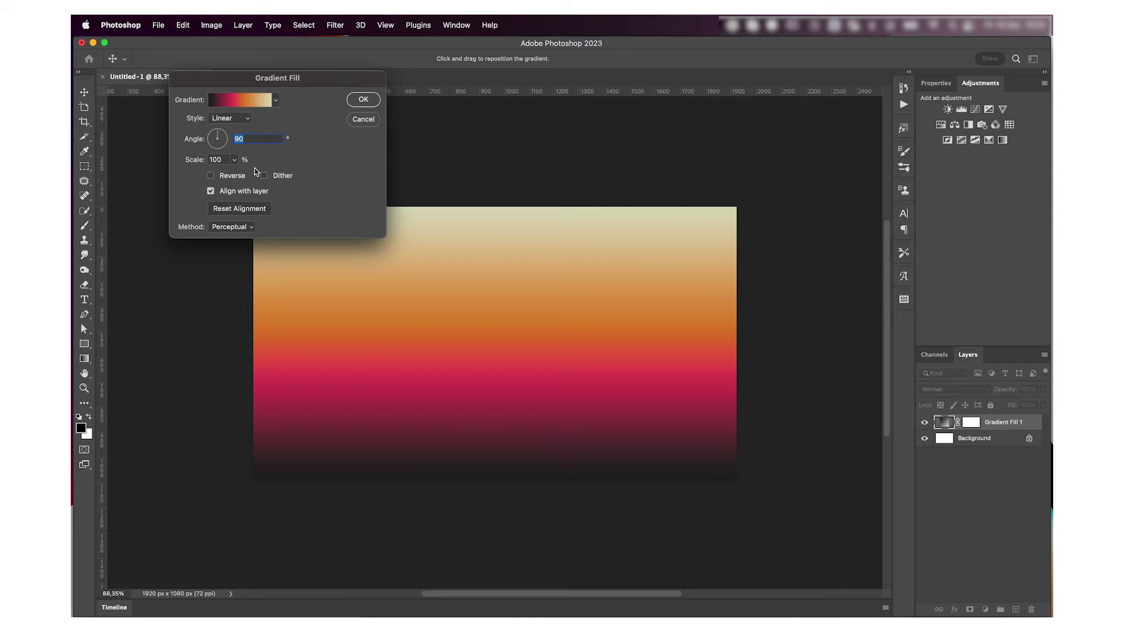
# Make the gradient Radial and reversed, then select the scale value to edit.
pyautogui.click(224, 118)
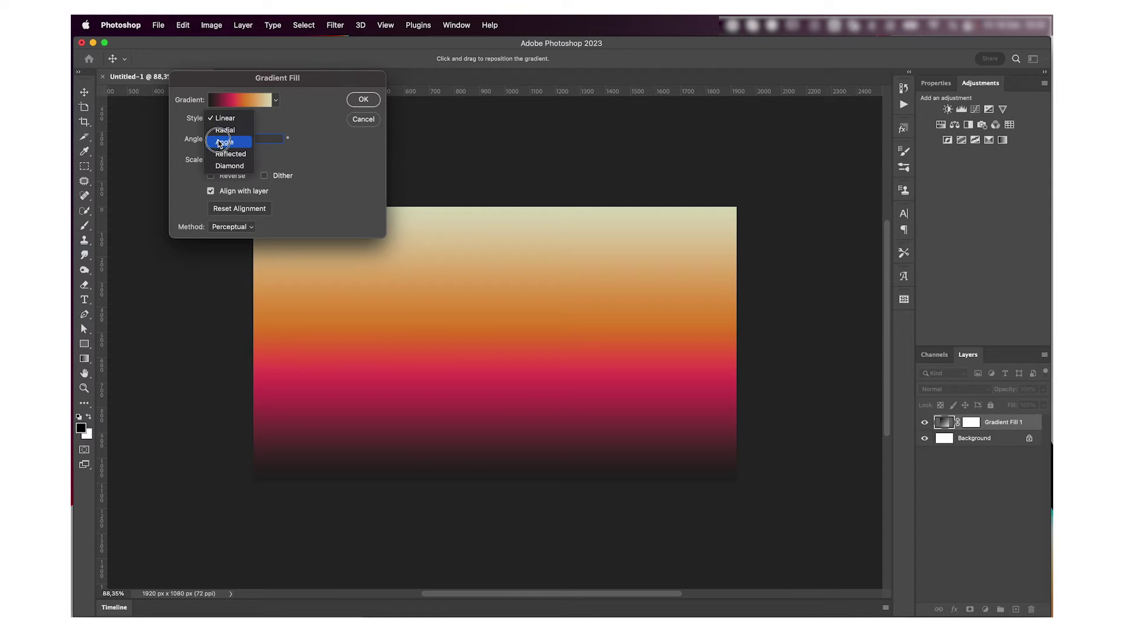
pyautogui.click(223, 130)
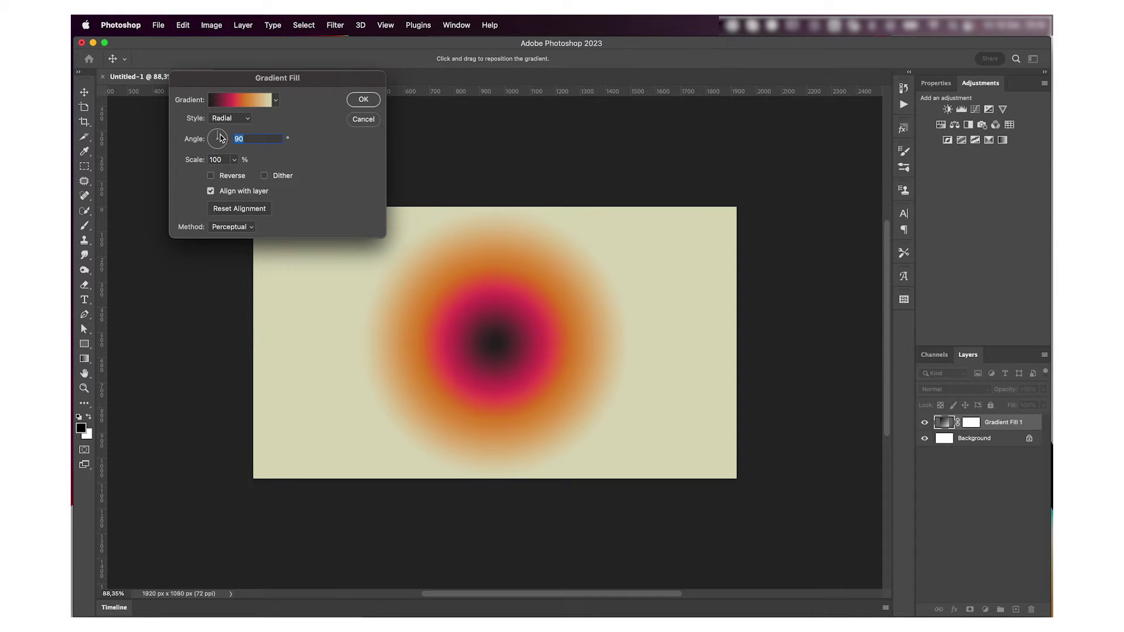
pyautogui.click(210, 175)
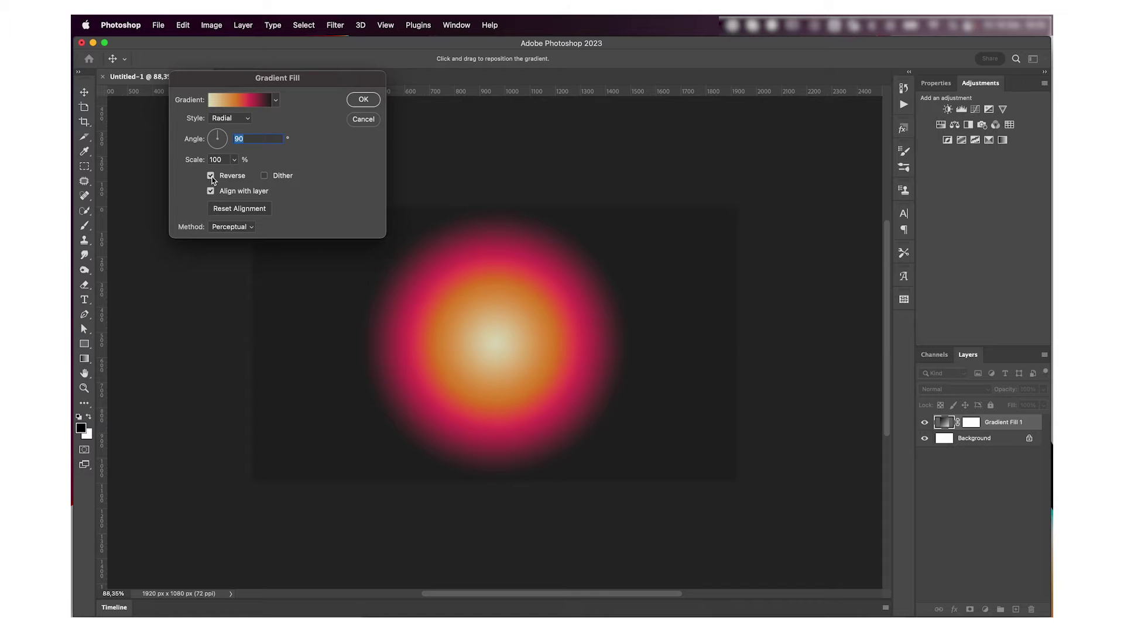
pyautogui.click(234, 160)
pyautogui.moveTo(230, 176); pyautogui.dragTo(228, 177)
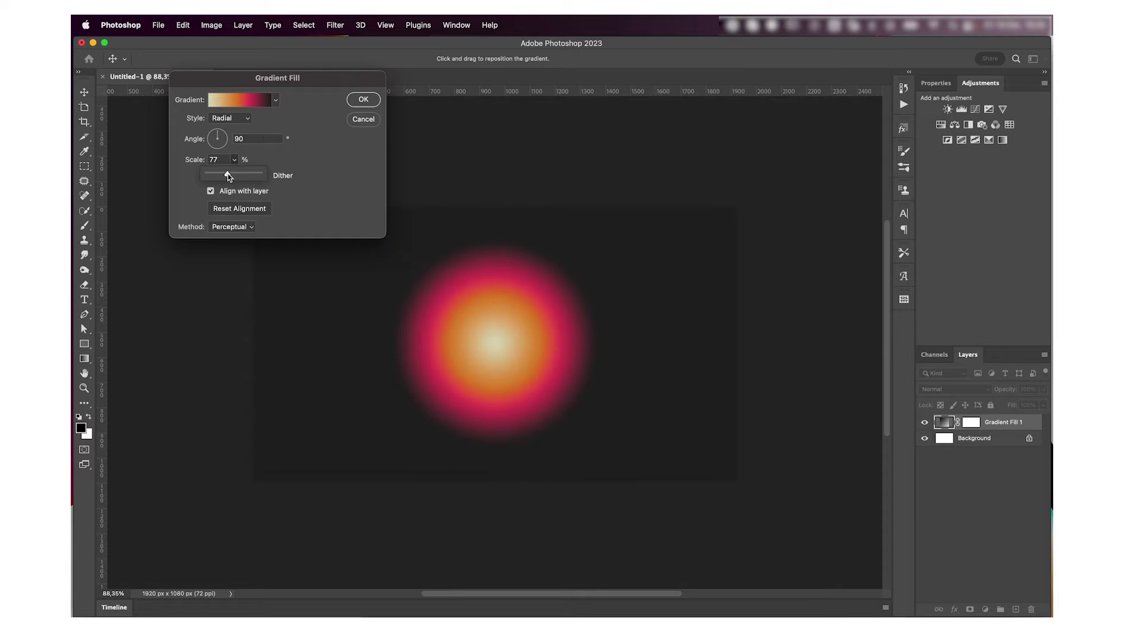
pyautogui.doubleClick(221, 160)
# Set the gradient scale to 70, confirm it, and convert Gradient Fill 1 to a smart object.
pyautogui.write('70')
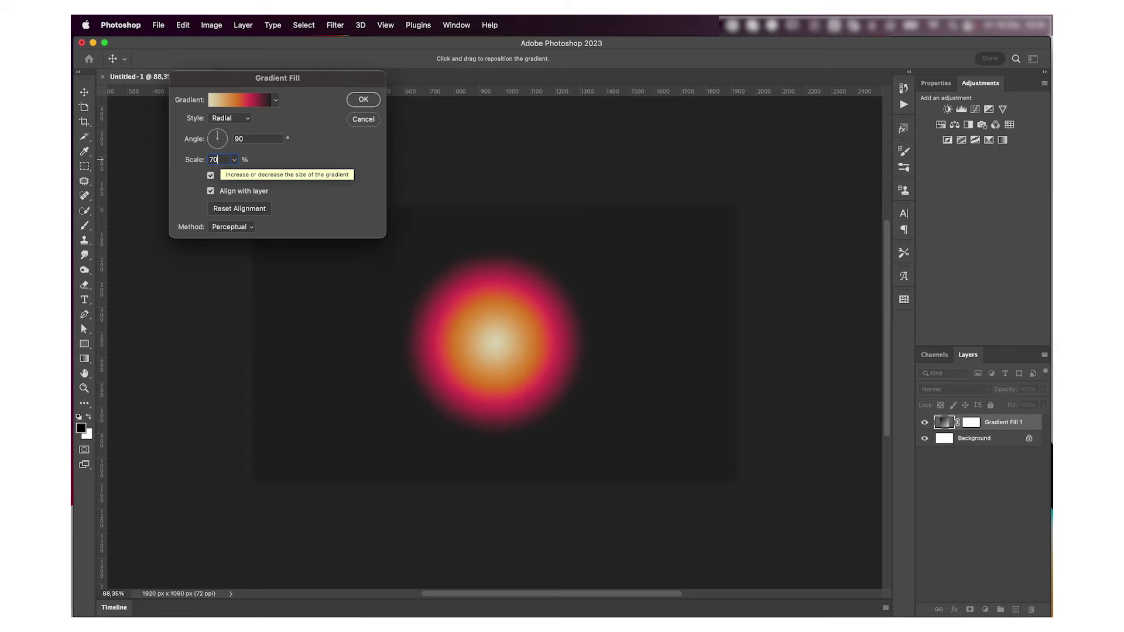
pyautogui.press('Return')
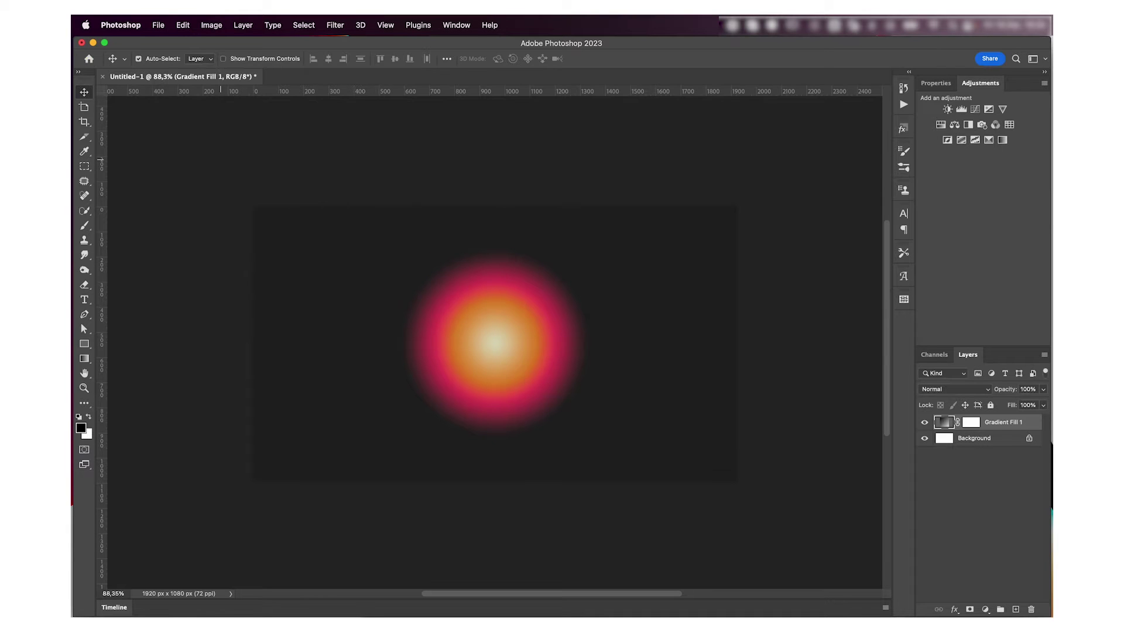
pyautogui.rightClick(1011, 422)
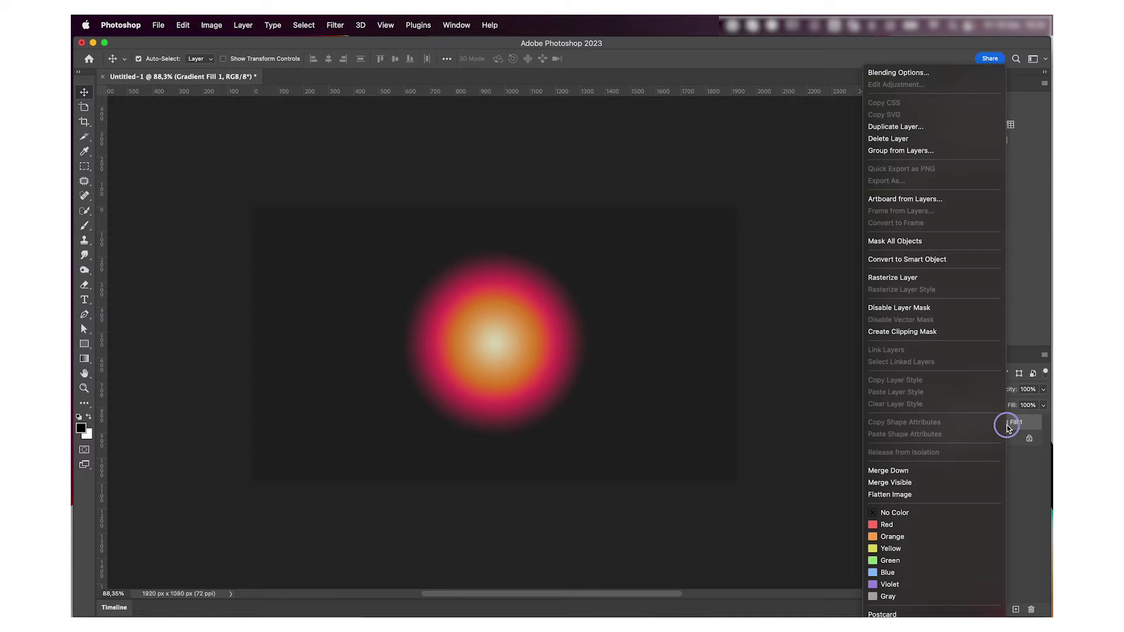
pyautogui.click(946, 260)
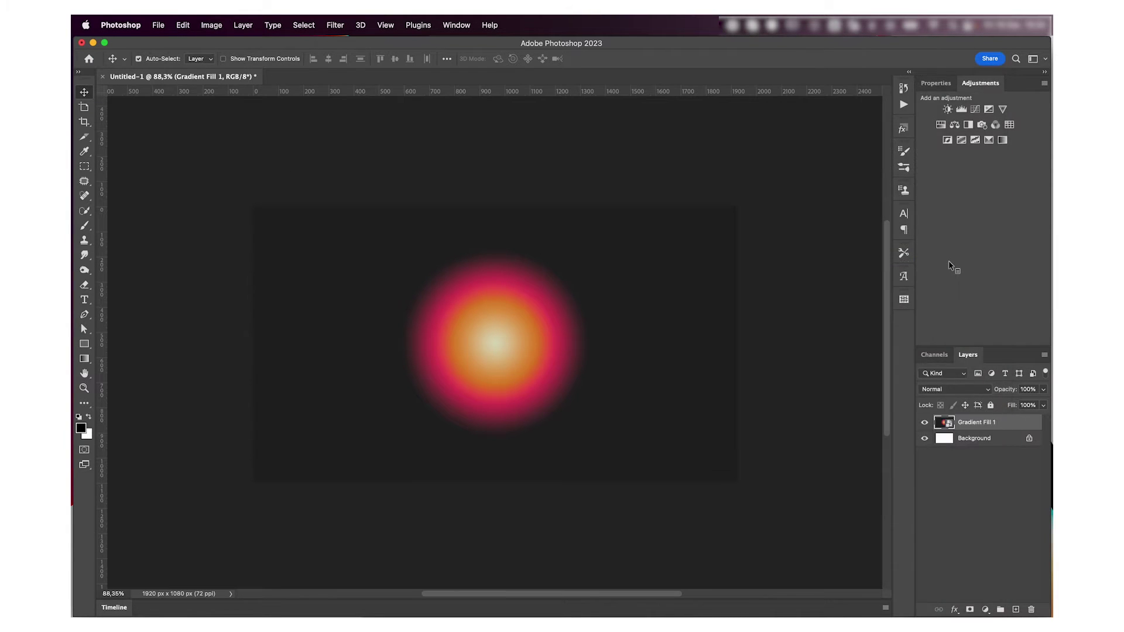
# Apply 2% Add Noise to Gradient Fill 1 and collapse its smart filter list.
pyautogui.click(335, 25)
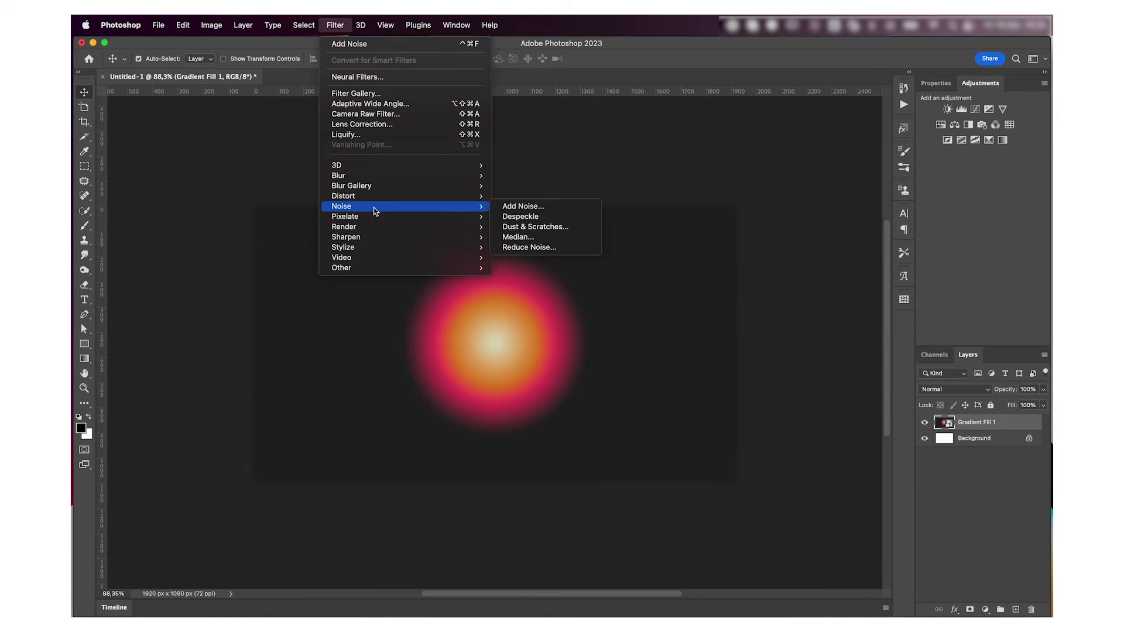
pyautogui.click(510, 207)
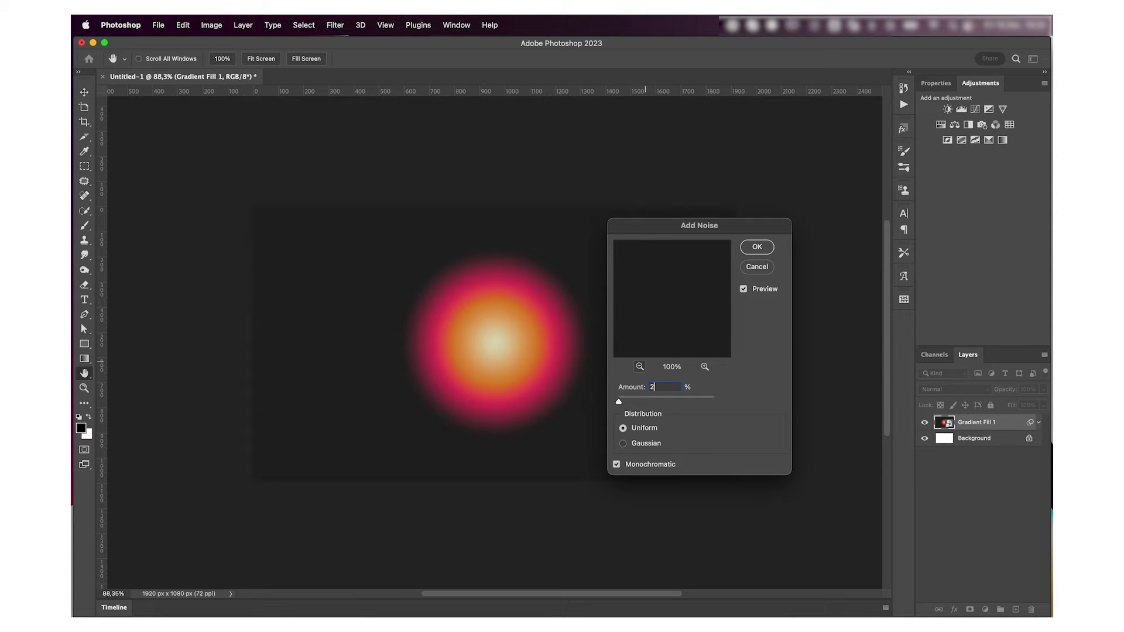
pyautogui.write('2')
pyautogui.press('Return')
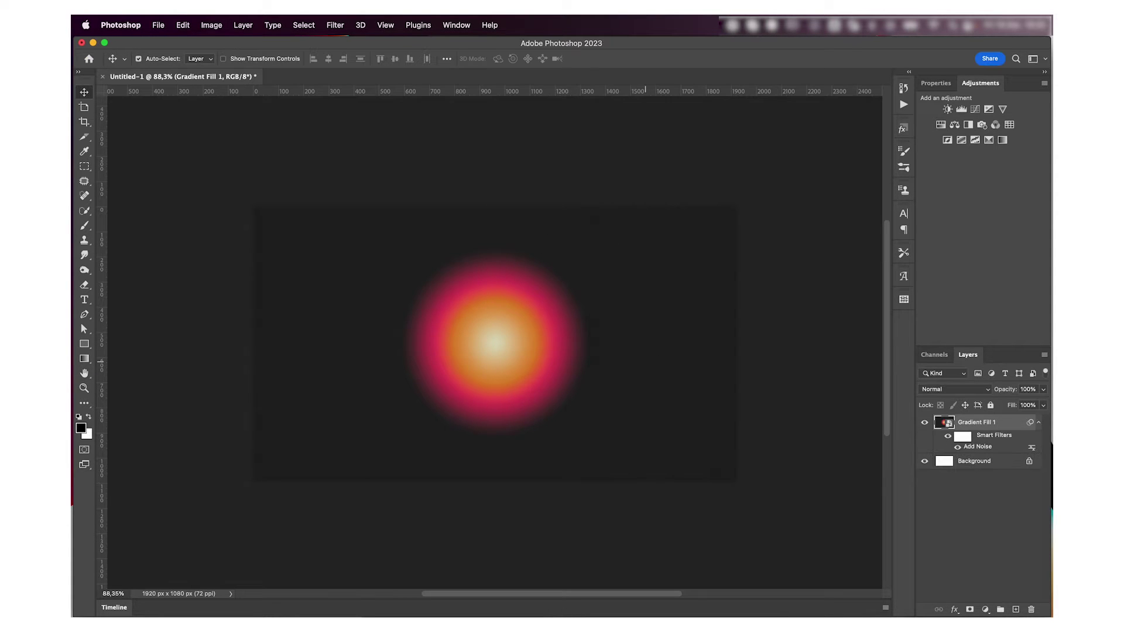
pyautogui.click(1038, 424)
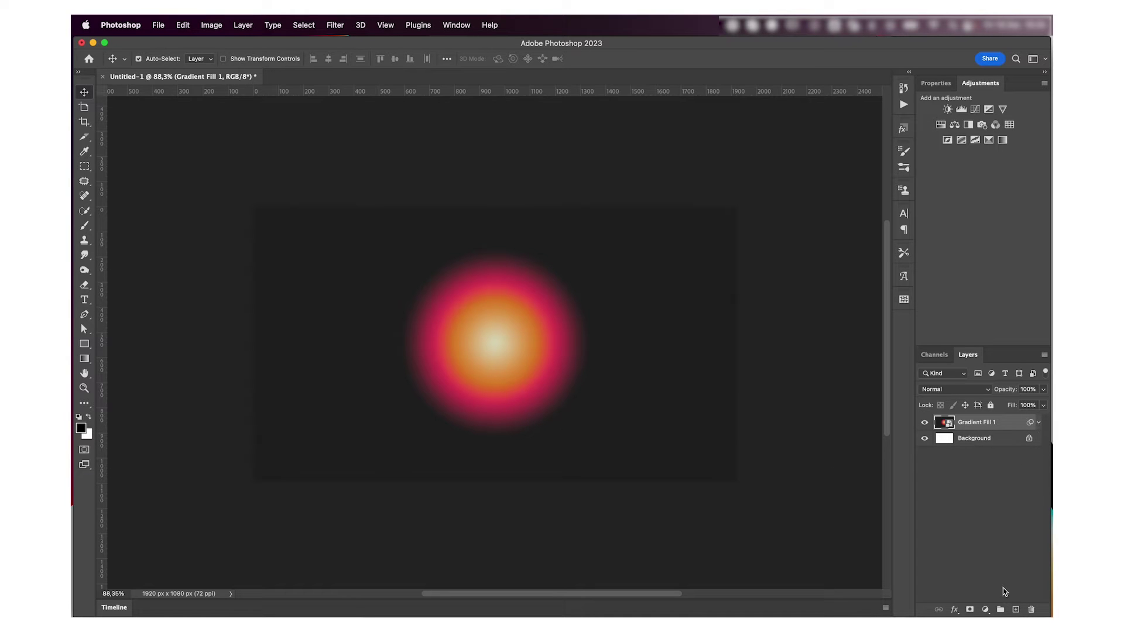
# Add a second Gradient fill layer using the A medida preset.
pyautogui.click(985, 610)
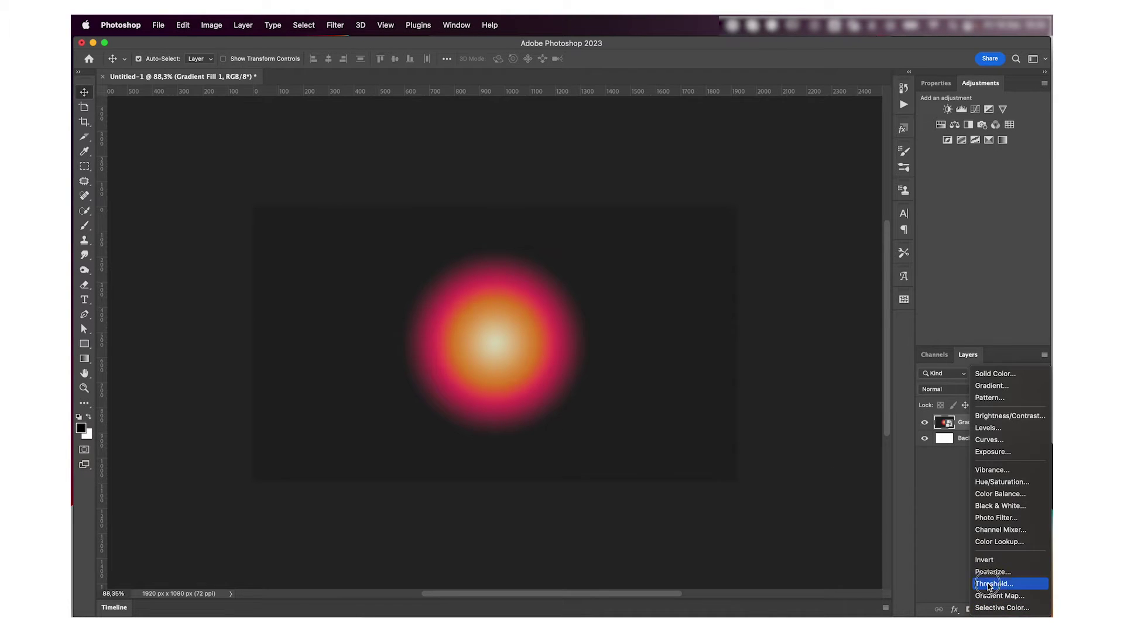
pyautogui.click(1005, 389)
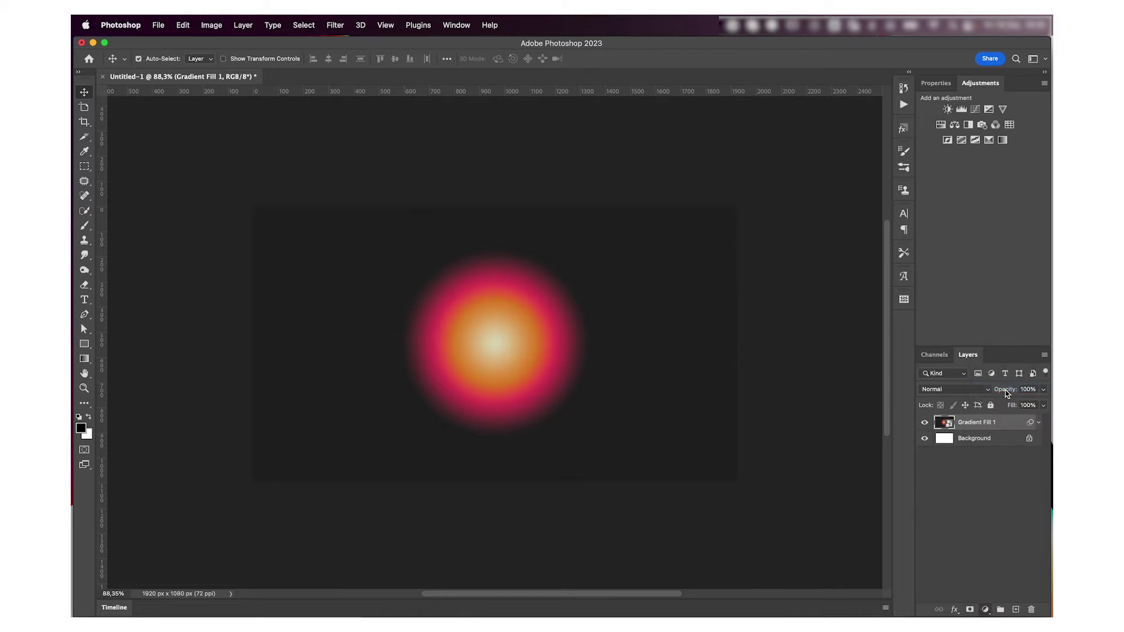
pyautogui.click(239, 104)
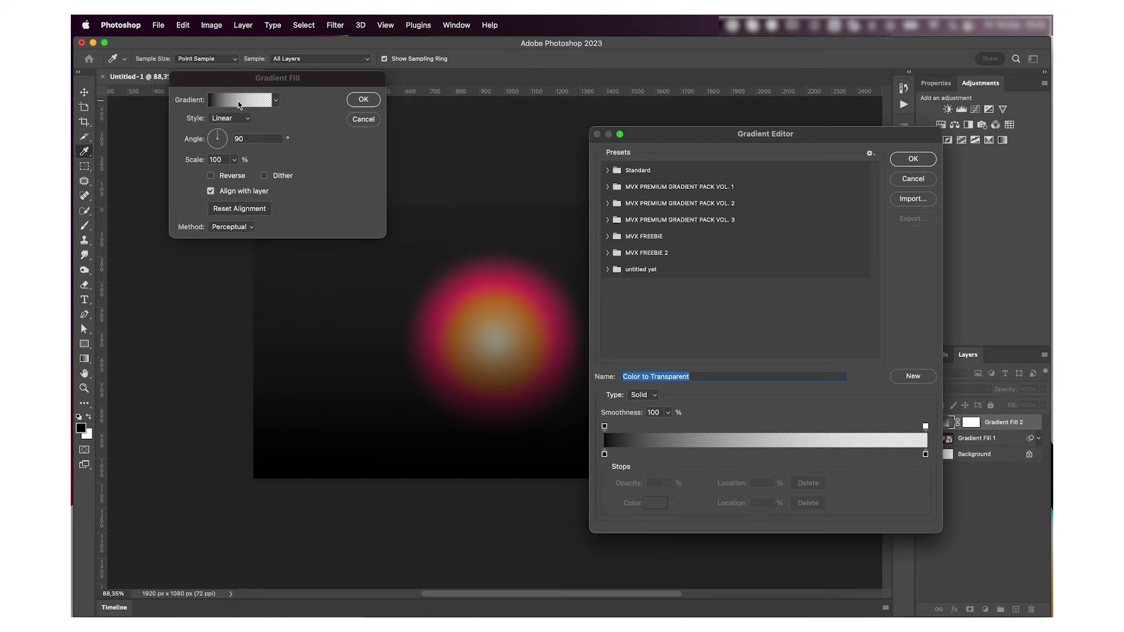
pyautogui.click(607, 270)
pyautogui.click(682, 287)
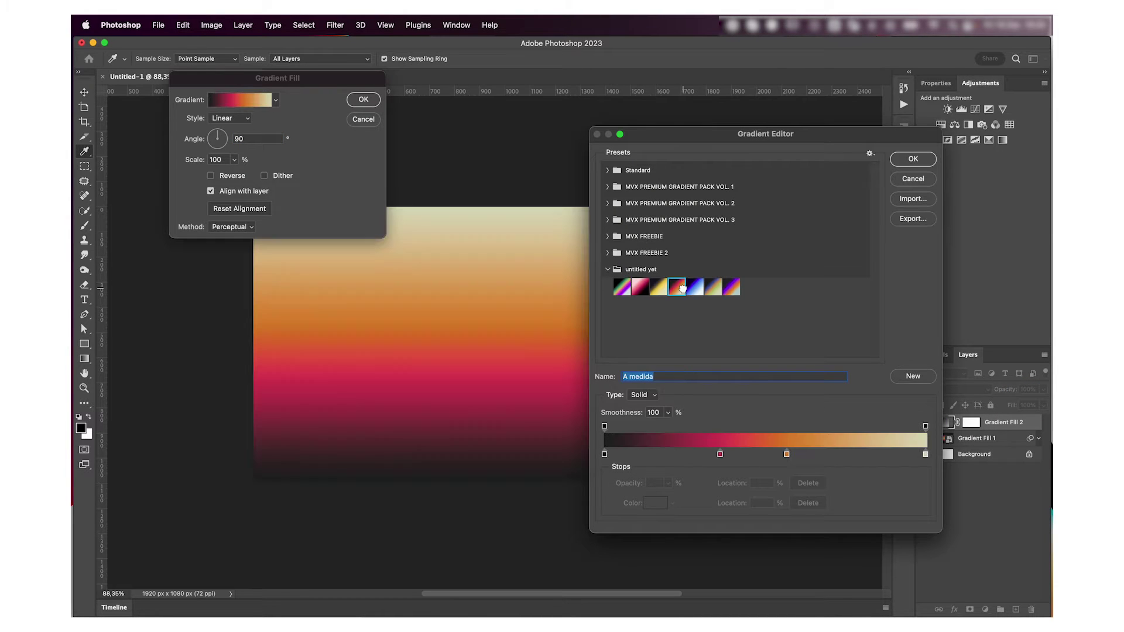
# Add a dark stop at the right end, remove the cream end stop, and shift red and orange left.
pyautogui.moveTo(925, 454); pyautogui.dragTo(848, 455)
pyautogui.click(925, 455)
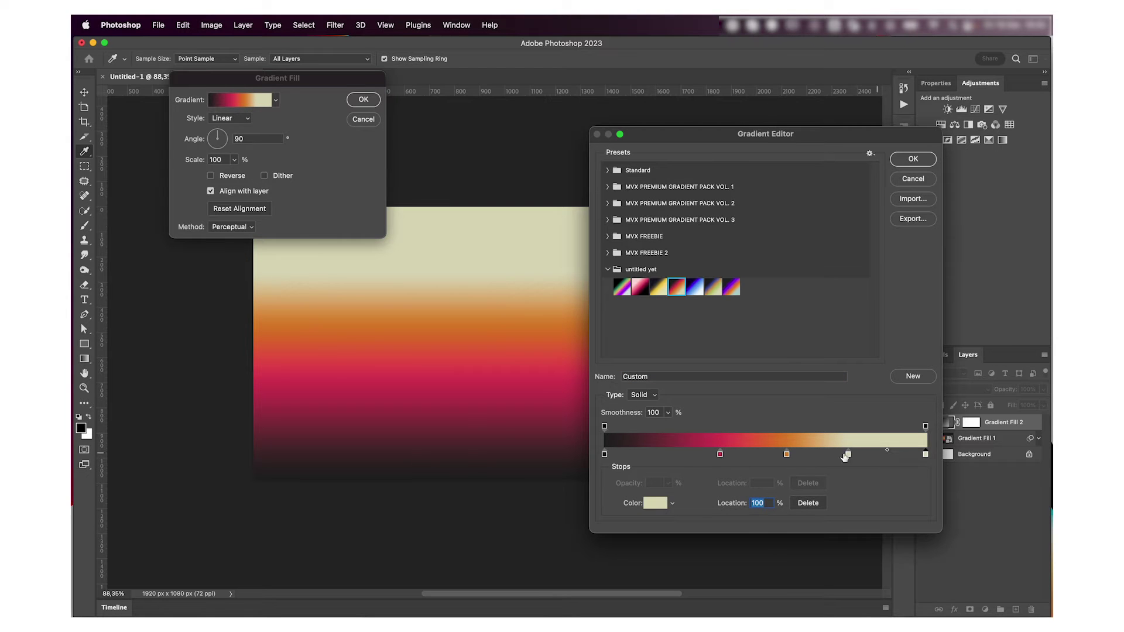
pyautogui.click(605, 455)
pyautogui.click(900, 454)
pyautogui.moveTo(925, 454)
pyautogui.mouseDown()
pyautogui.moveTo(926, 481)
pyautogui.moveTo(905, 454)
pyautogui.moveTo(936, 457)
pyautogui.mouseUp()
pyautogui.moveTo(721, 455); pyautogui.dragTo(691, 456)
pyautogui.moveTo(787, 455); pyautogui.dragTo(758, 456)
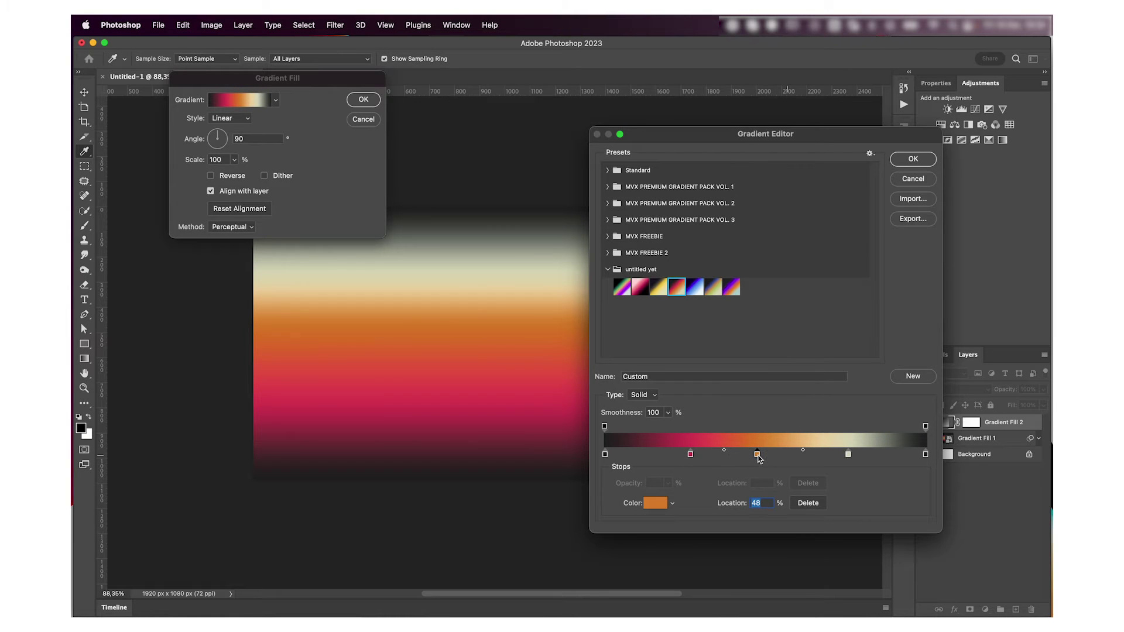
# Place cream left of orange, orange at 53%, red at 38%, and dark ends at 10% and 91%.
pyautogui.click(848, 454)
pyautogui.moveTo(848, 455); pyautogui.dragTo(776, 455)
pyautogui.moveTo(691, 457); pyautogui.dragTo(727, 458)
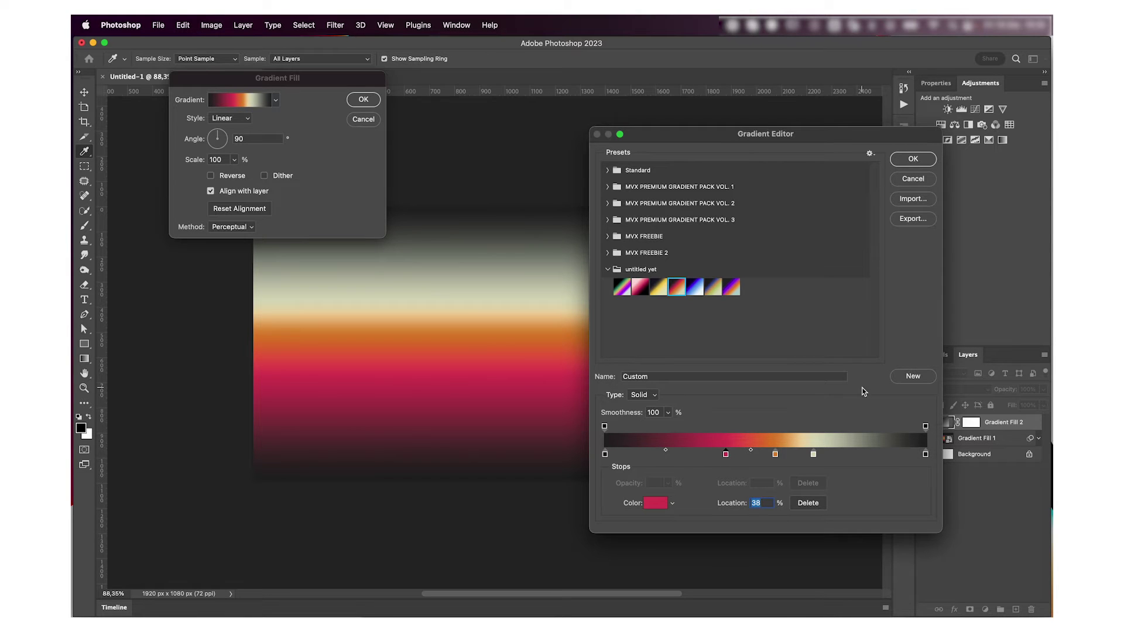
pyautogui.moveTo(925, 455); pyautogui.dragTo(895, 455)
pyautogui.moveTo(606, 458); pyautogui.dragTo(639, 460)
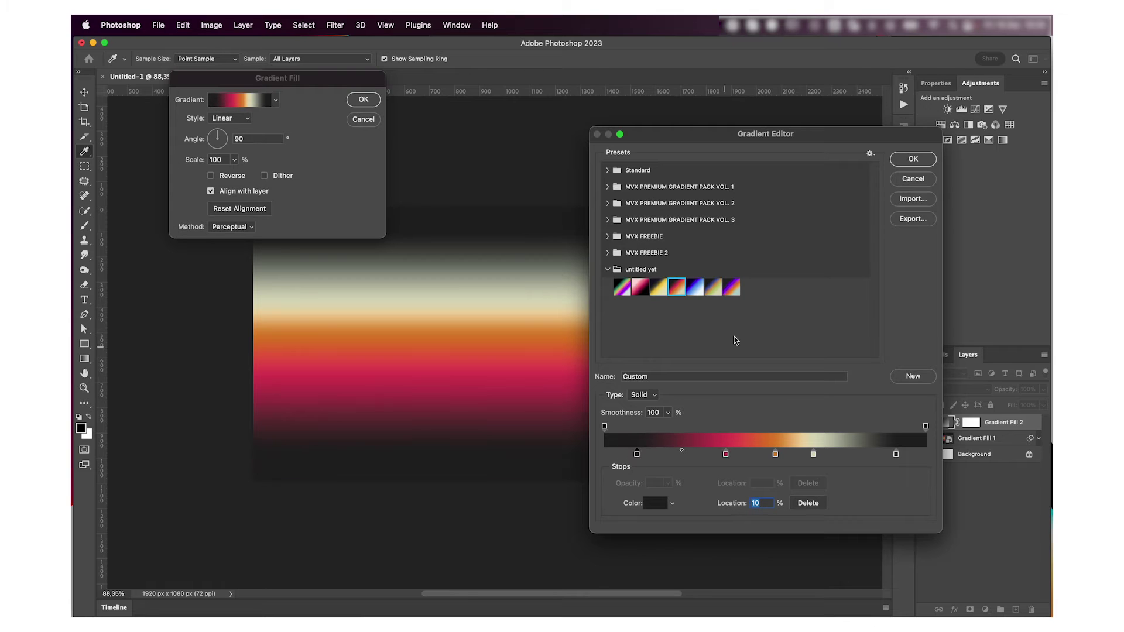
pyautogui.click(911, 160)
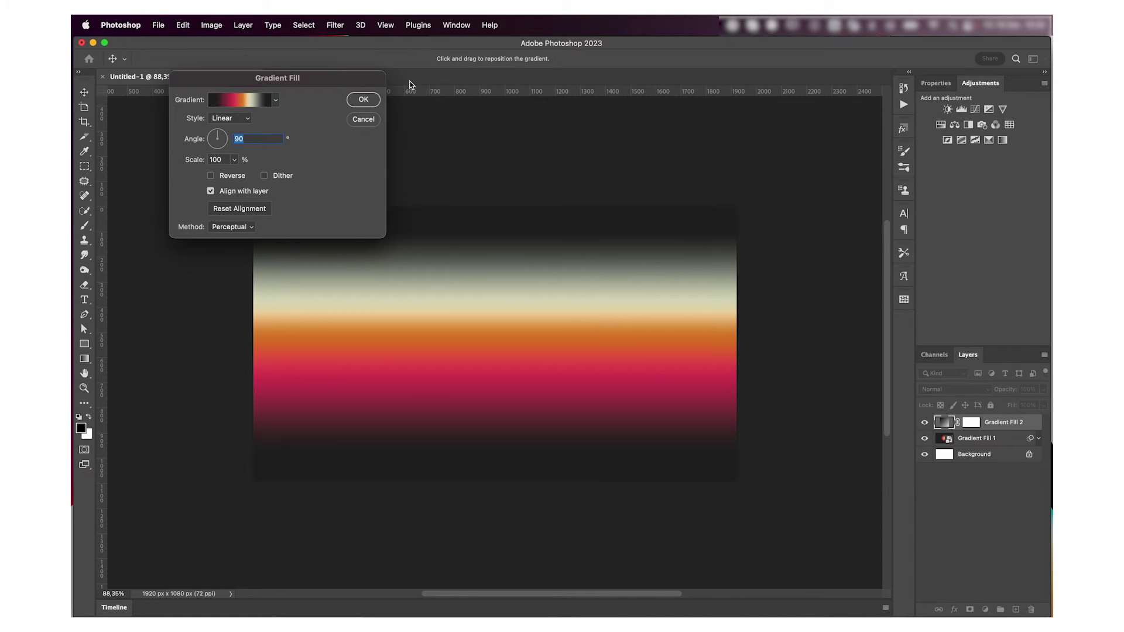
# Confirm Gradient Fill 2 and convert it to a smart object.
pyautogui.click(364, 100)
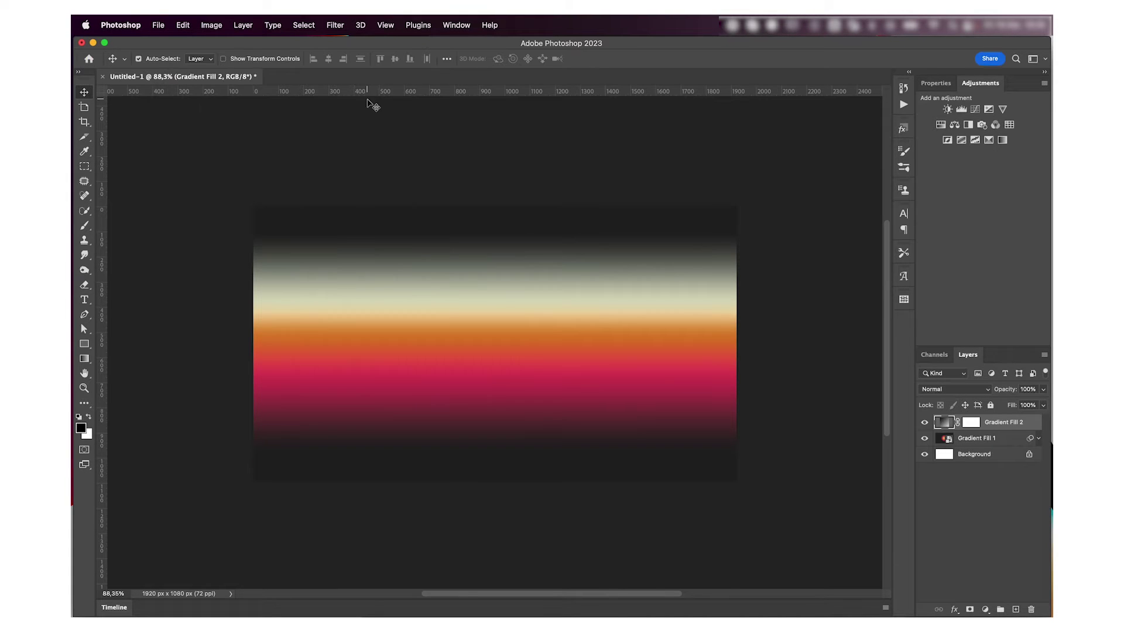
pyautogui.rightClick(995, 422)
pyautogui.click(941, 255)
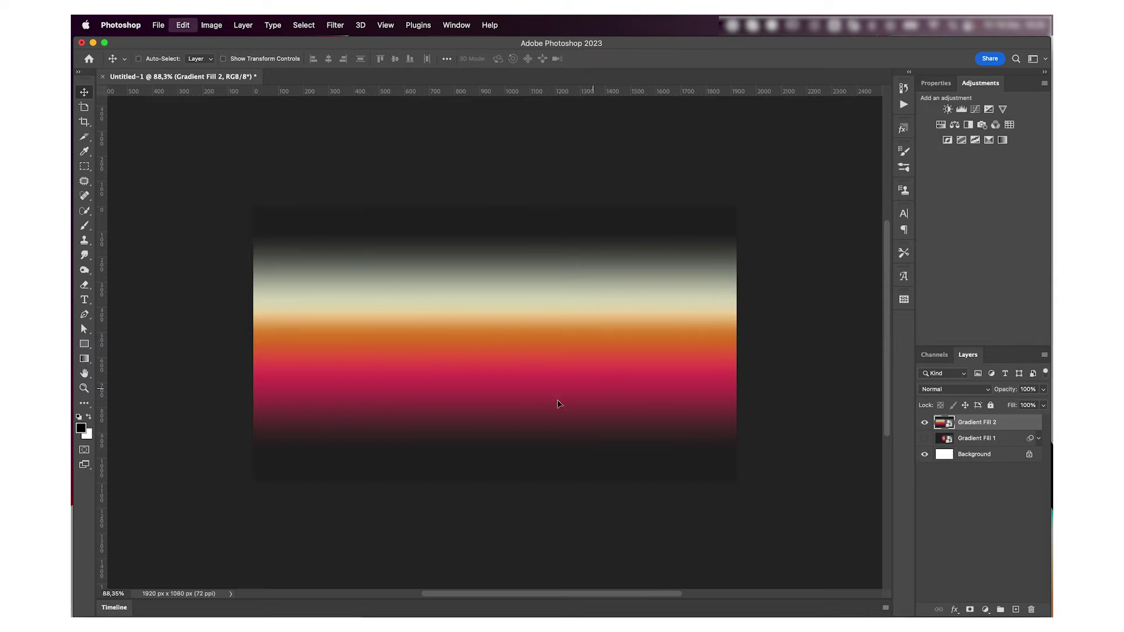
# Squash Gradient Fill 2 to 50% height as a centred horizontal band.
pyautogui.press('super+t')
pyautogui.moveTo(494, 478); pyautogui.dragTo(519, 343)
pyautogui.moveTo(523, 301); pyautogui.dragTo(522, 370)
pyautogui.press('Return')
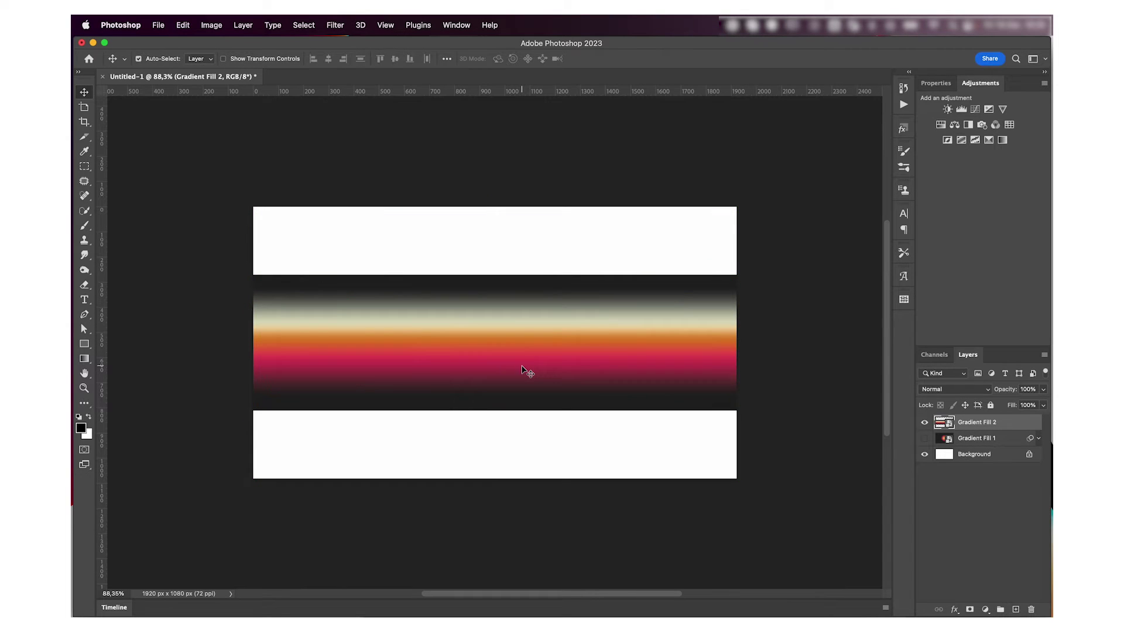
# Add a #202020 Color Fill layer below Gradient Fill 2, then select both layers.
pyautogui.click(981, 609)
pyautogui.click(992, 367)
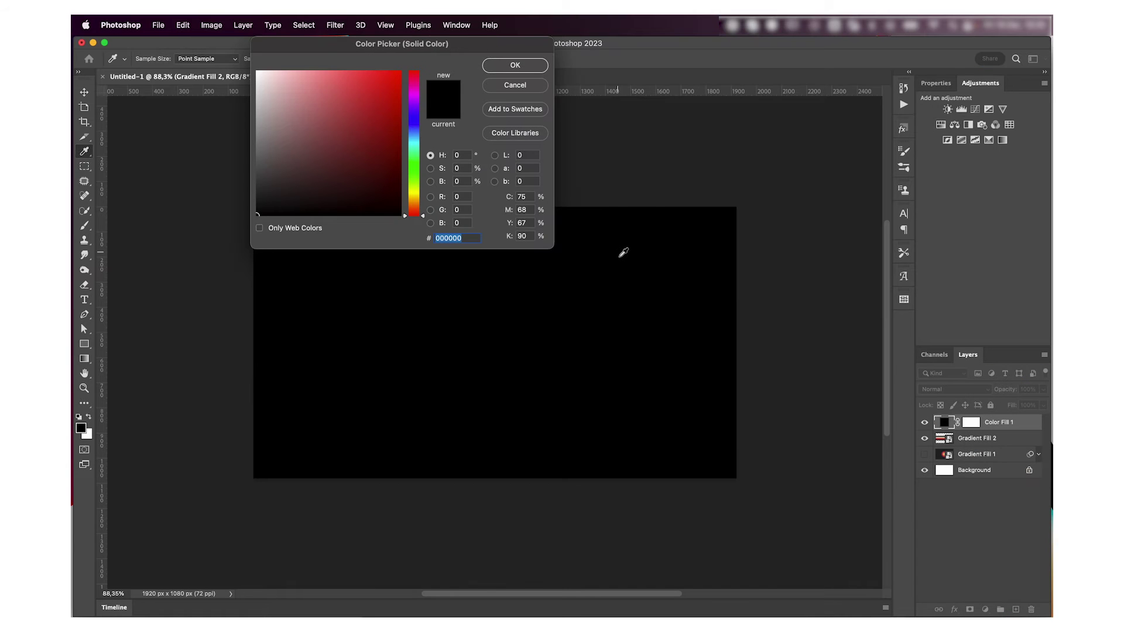
pyautogui.click(515, 66)
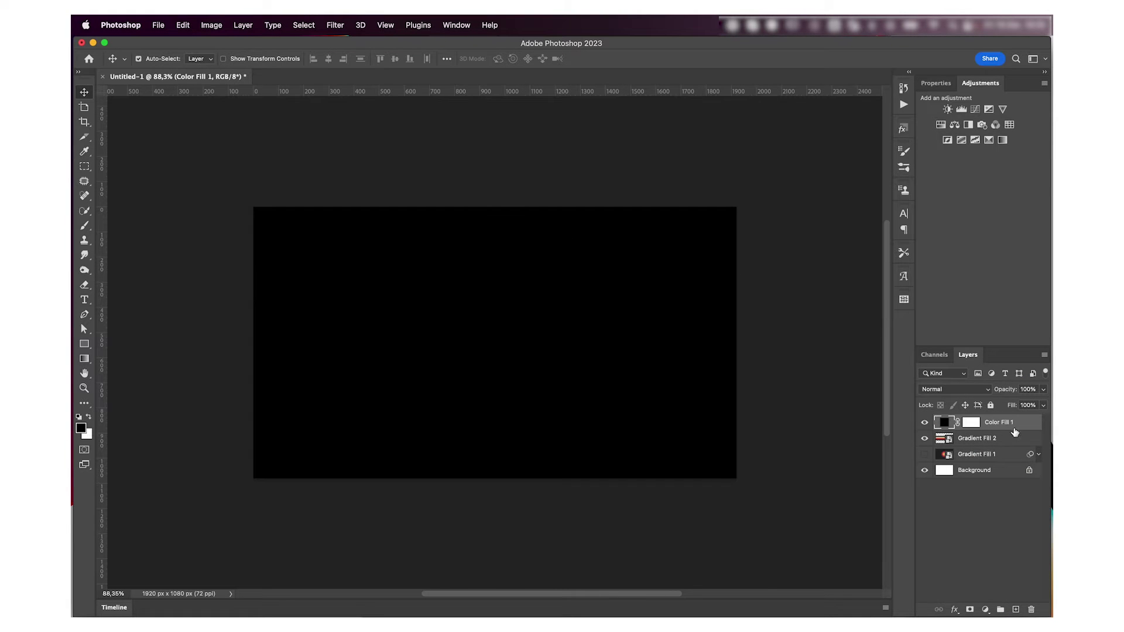
pyautogui.moveTo(1016, 432); pyautogui.dragTo(1020, 451)
pyautogui.doubleClick(943, 439)
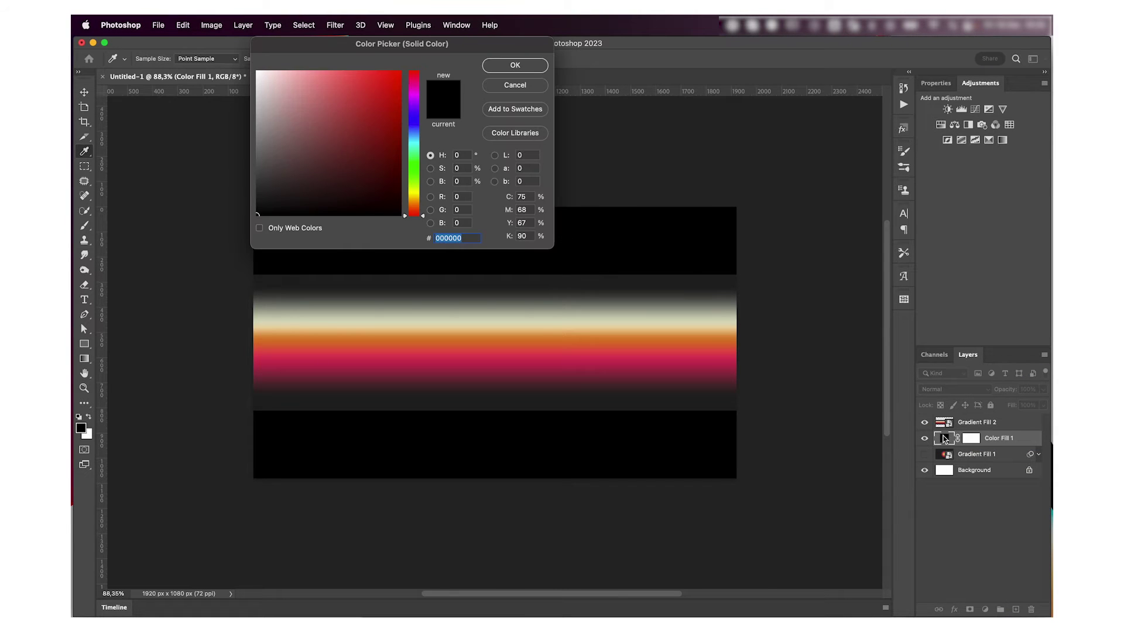
pyautogui.click(670, 282)
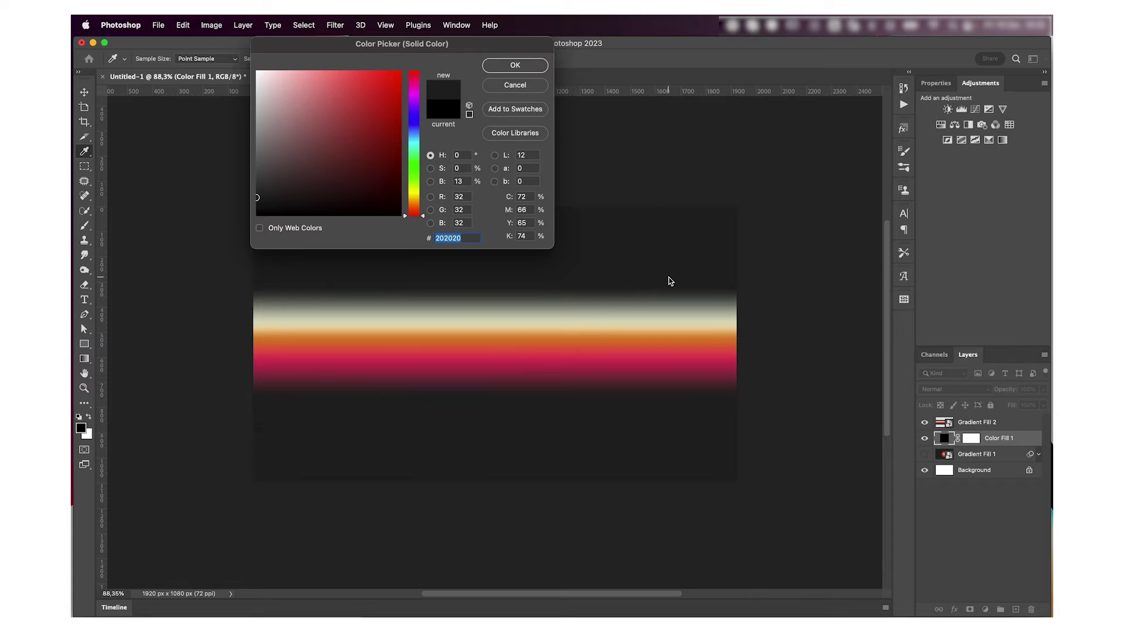
pyautogui.click(515, 65)
pyautogui.keyDown('shift'); pyautogui.click(971, 424); pyautogui.keyUp('shift')
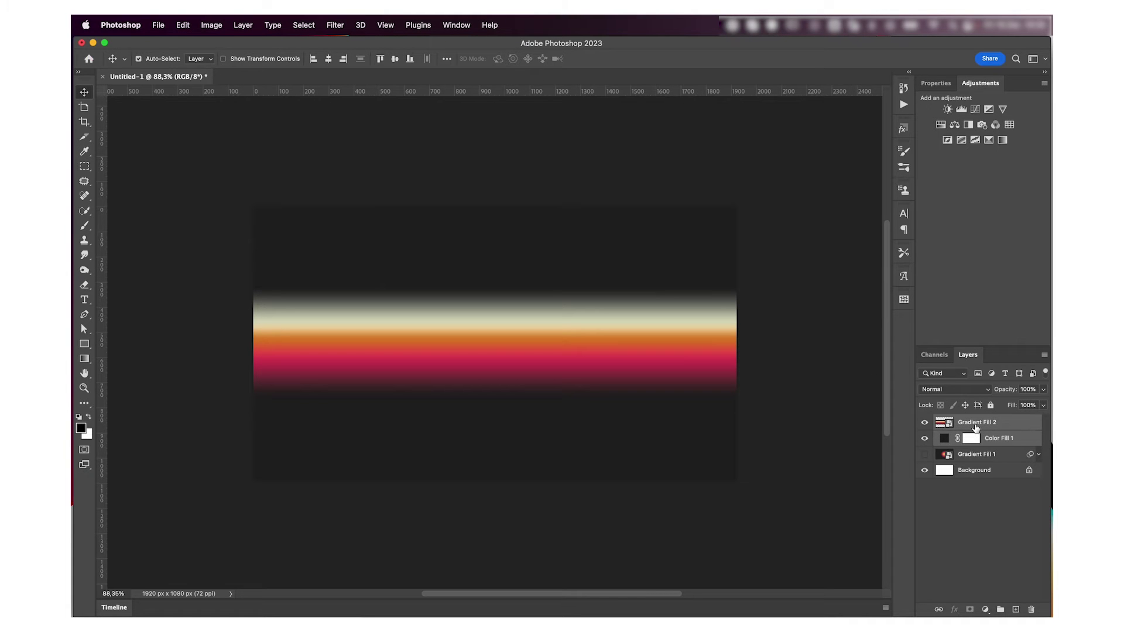
pyautogui.rightClick(974, 424)
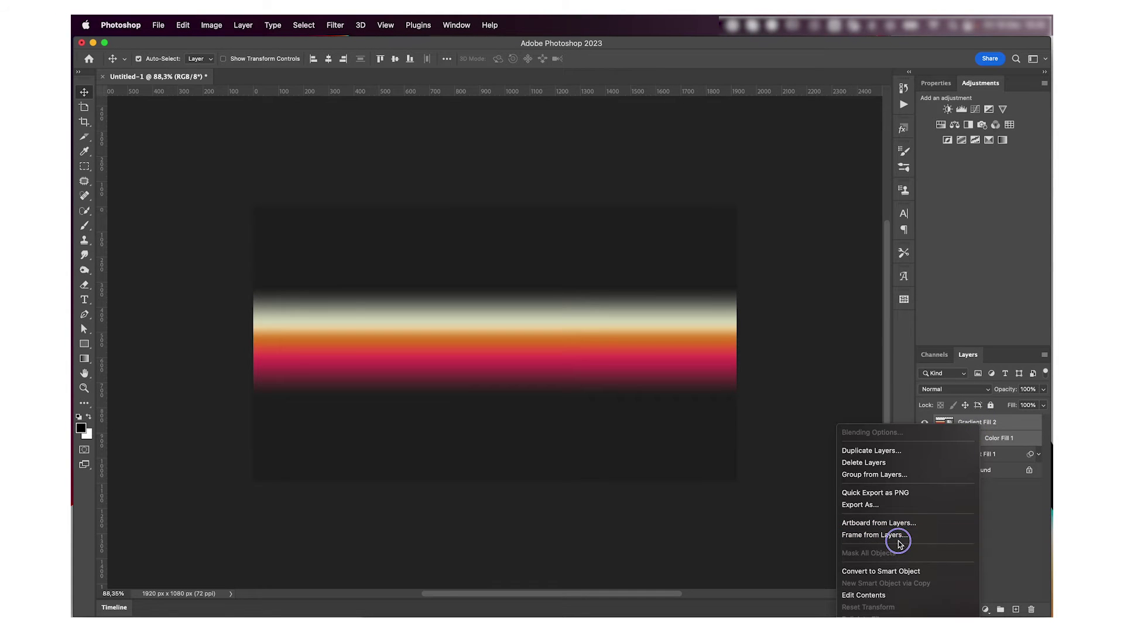
# Merge Gradient Fill 2 and Color Fill 1 into a single smart object.
pyautogui.click(897, 571)
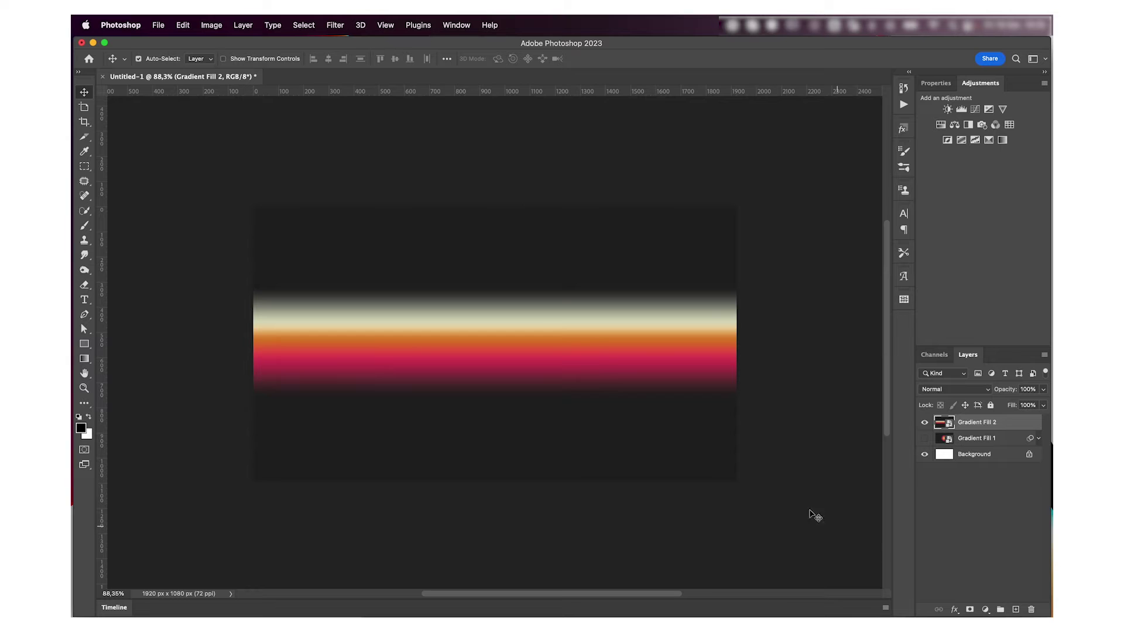
pyautogui.click(336, 26)
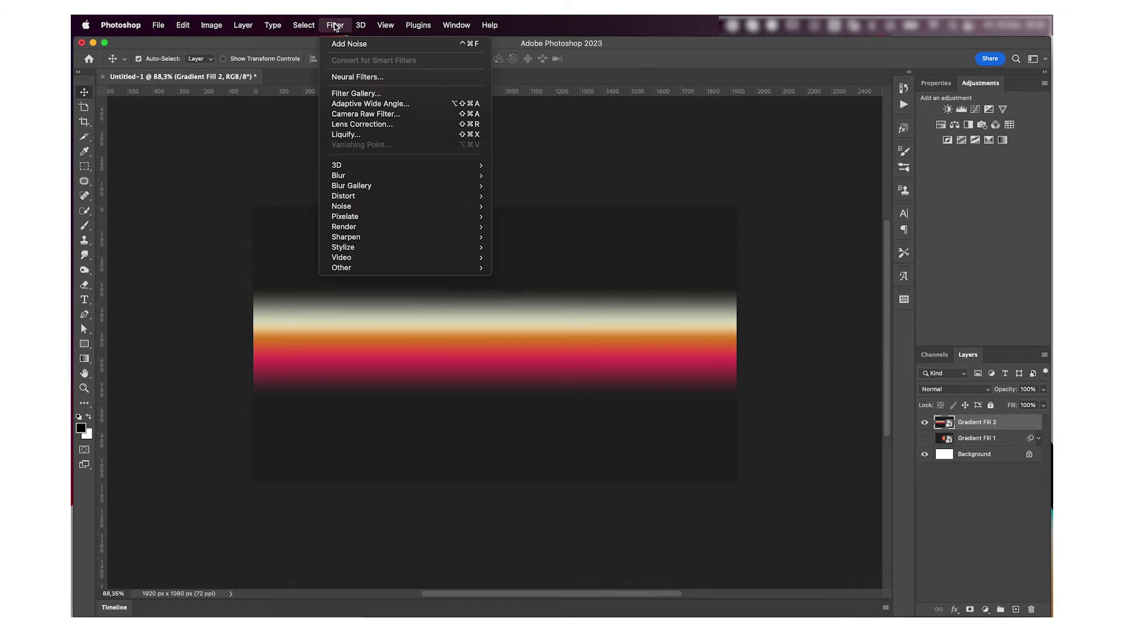
pyautogui.click(345, 135)
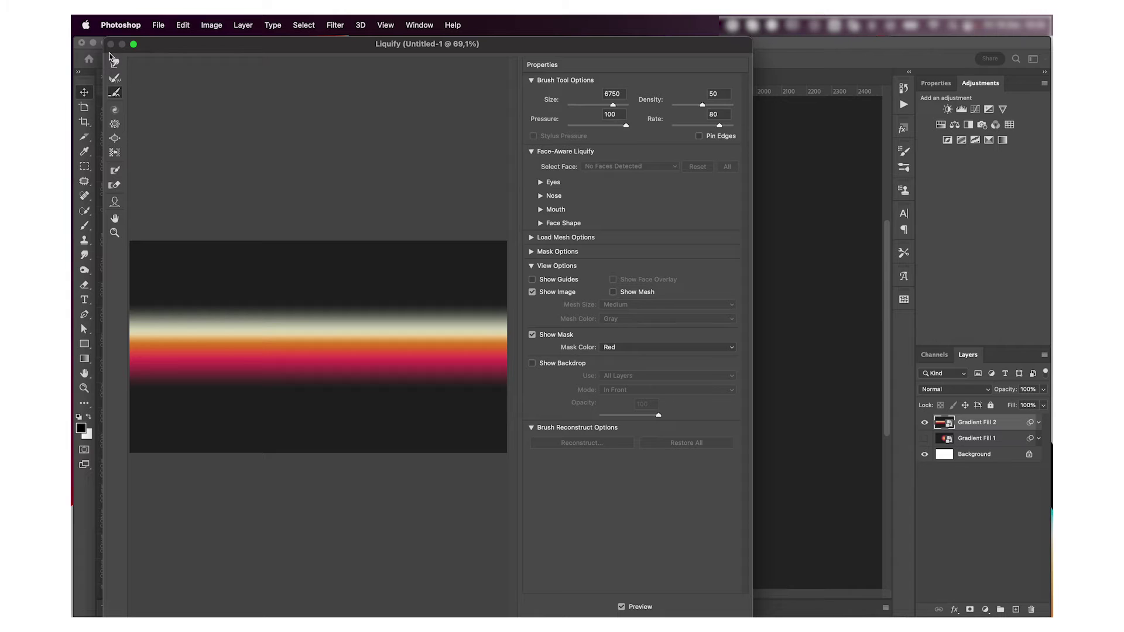
# Push the band into curls in Liquify with a size 545 Forward Warp brush.
pyautogui.click(115, 62)
pyautogui.click(311, 242)
pyautogui.moveTo(311, 242); pyautogui.dragTo(193, 242)
pyautogui.moveTo(296, 351)
pyautogui.mouseDown()
pyautogui.moveTo(133, 350)
pyautogui.moveTo(183, 336)
pyautogui.moveTo(270, 351)
pyautogui.moveTo(358, 304)
pyautogui.moveTo(422, 368)
pyautogui.moveTo(319, 372)
pyautogui.moveTo(263, 331)
pyautogui.moveTo(196, 347)
pyautogui.moveTo(197, 392)
pyautogui.moveTo(255, 406)
pyautogui.moveTo(393, 336)
pyautogui.moveTo(455, 365)
pyautogui.moveTo(500, 428)
pyautogui.mouseUp()
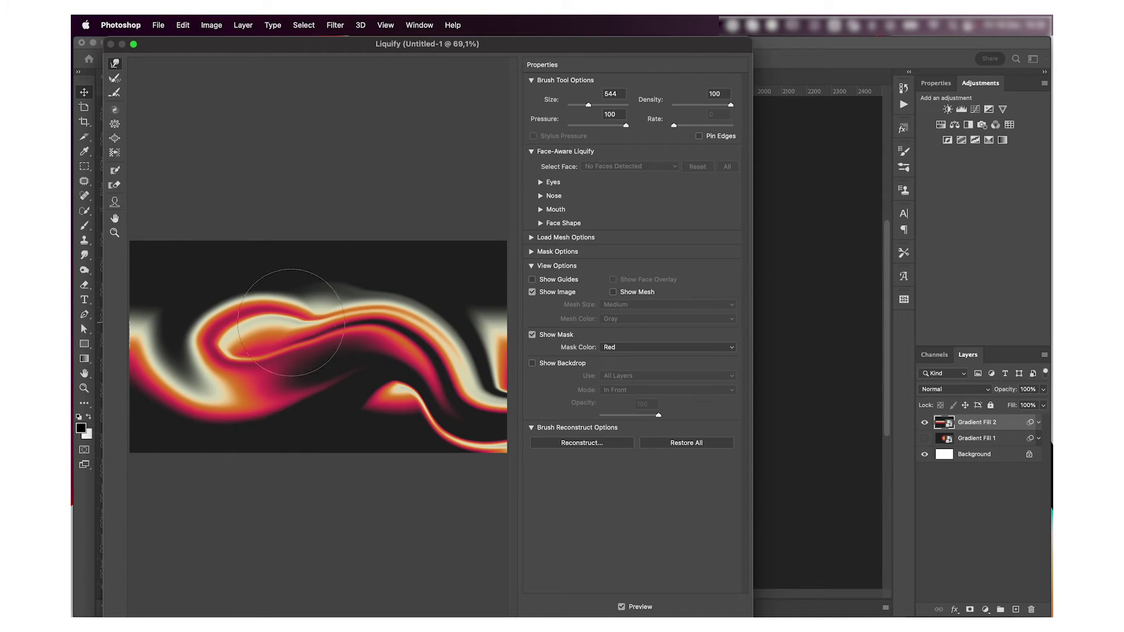
pyautogui.moveTo(301, 252)
pyautogui.mouseDown()
pyautogui.moveTo(176, 314)
pyautogui.moveTo(337, 240)
pyautogui.mouseUp()
pyautogui.moveTo(332, 354)
pyautogui.mouseDown()
pyautogui.moveTo(384, 271)
pyautogui.moveTo(381, 210)
pyautogui.mouseUp()
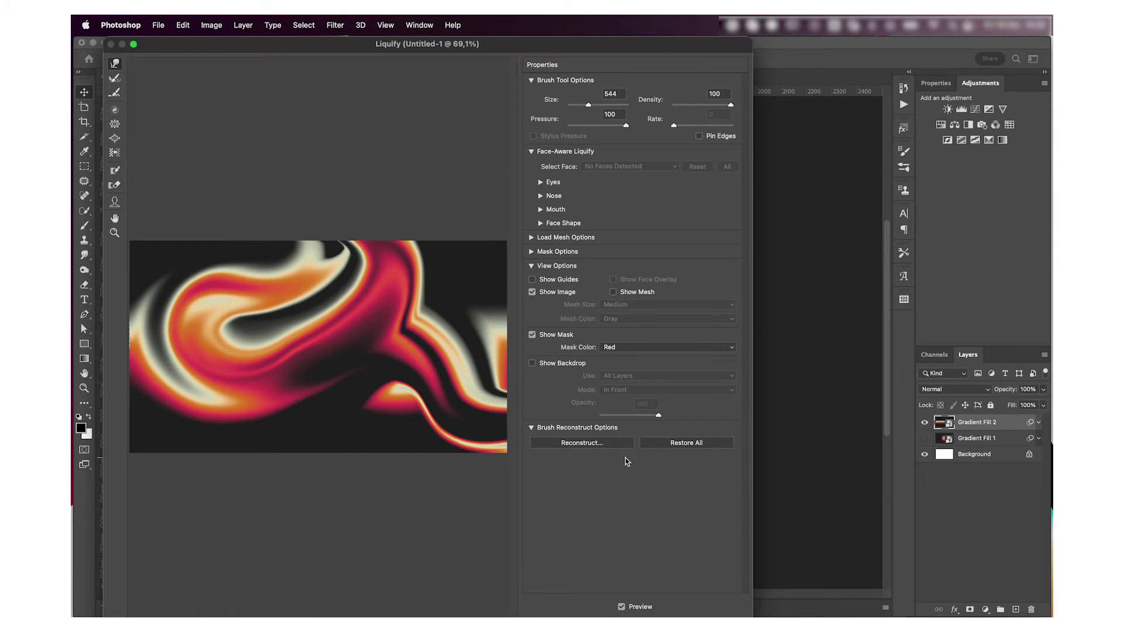
pyautogui.moveTo(752, 616); pyautogui.dragTo(755, 590)
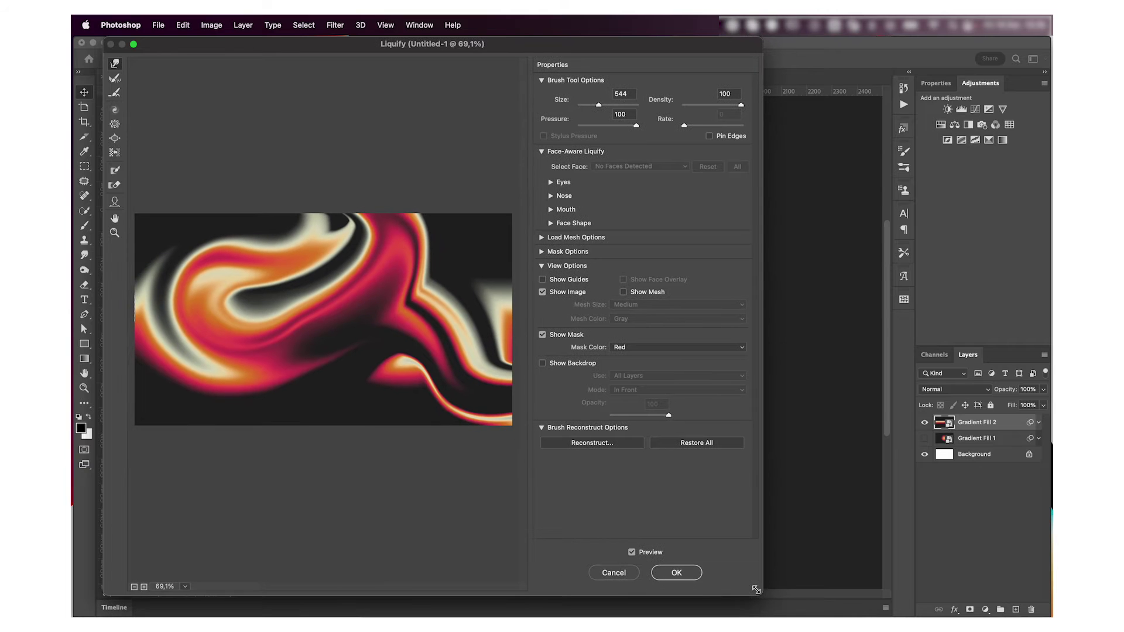
# Apply the Liquify warp and enlarge the layer to about 101%.
pyautogui.click(676, 572)
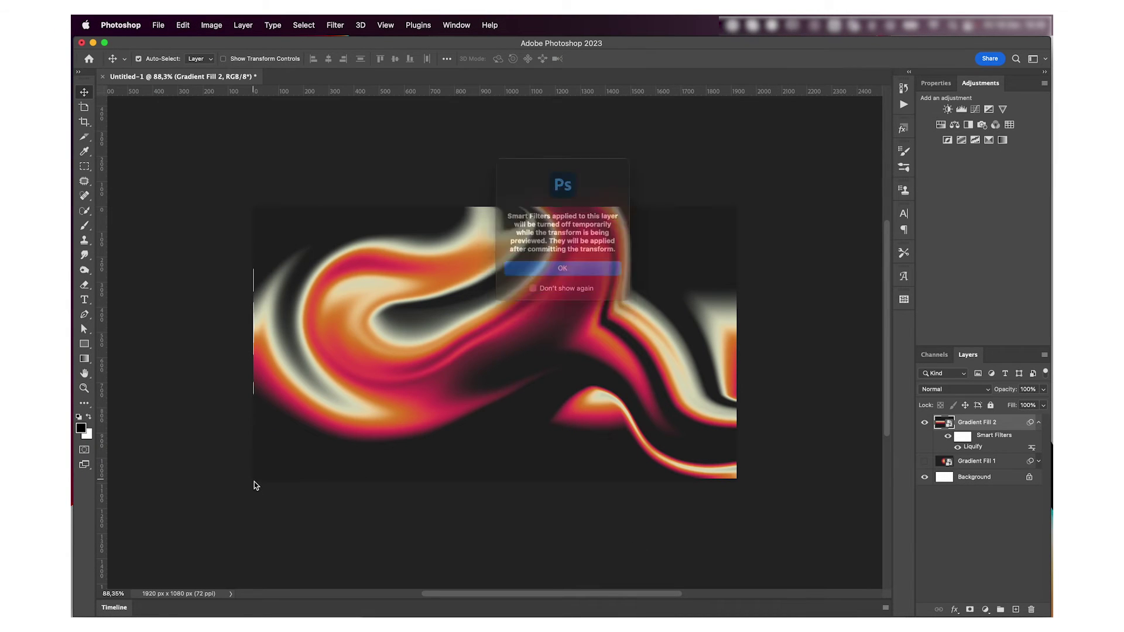
pyautogui.press('super+t')
pyautogui.click(539, 276)
pyautogui.moveTo(255, 478); pyautogui.dragTo(244, 487)
pyautogui.press('Return')
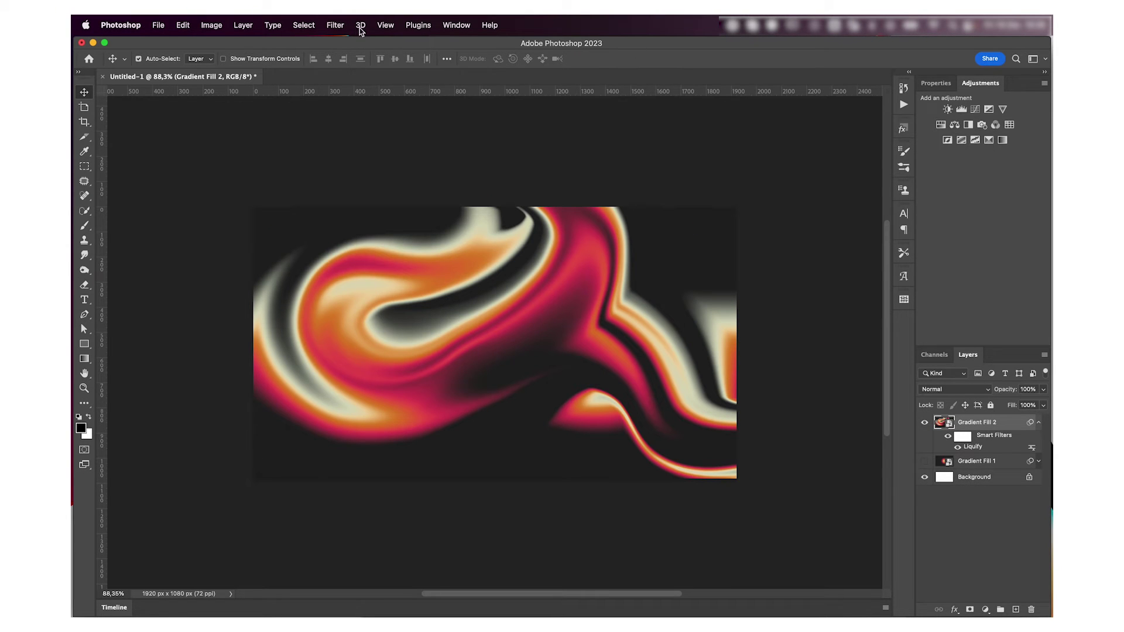
# Add 2% monochromatic uniform noise and collapse the smart filter list.
pyautogui.click(335, 25)
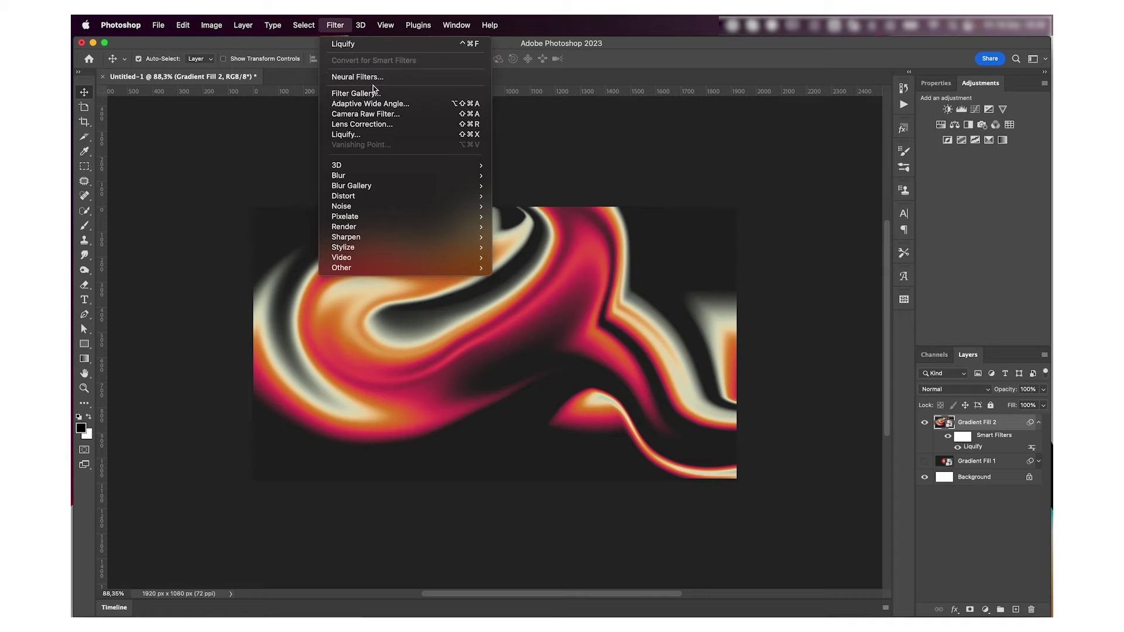
pyautogui.moveTo(378, 206)
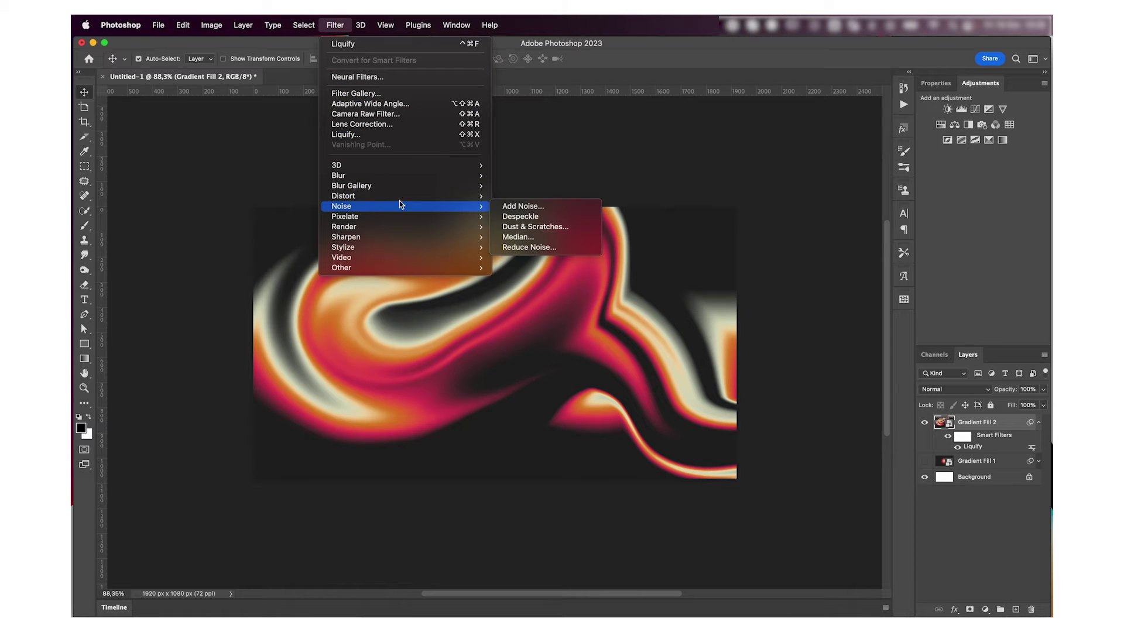
pyautogui.click(506, 207)
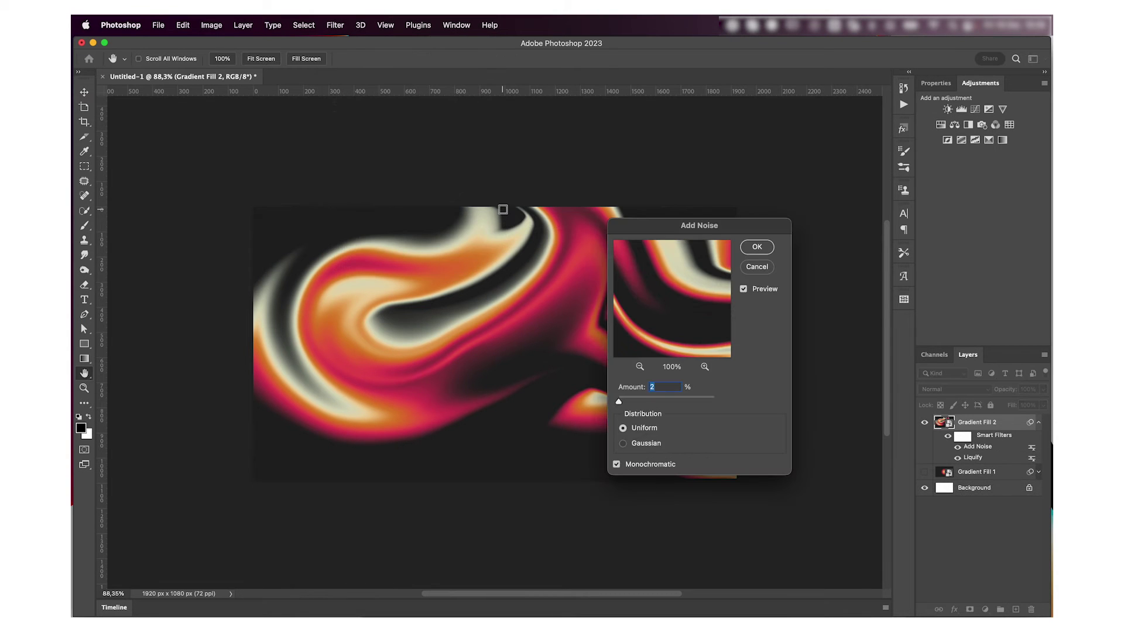
pyautogui.press('Return')
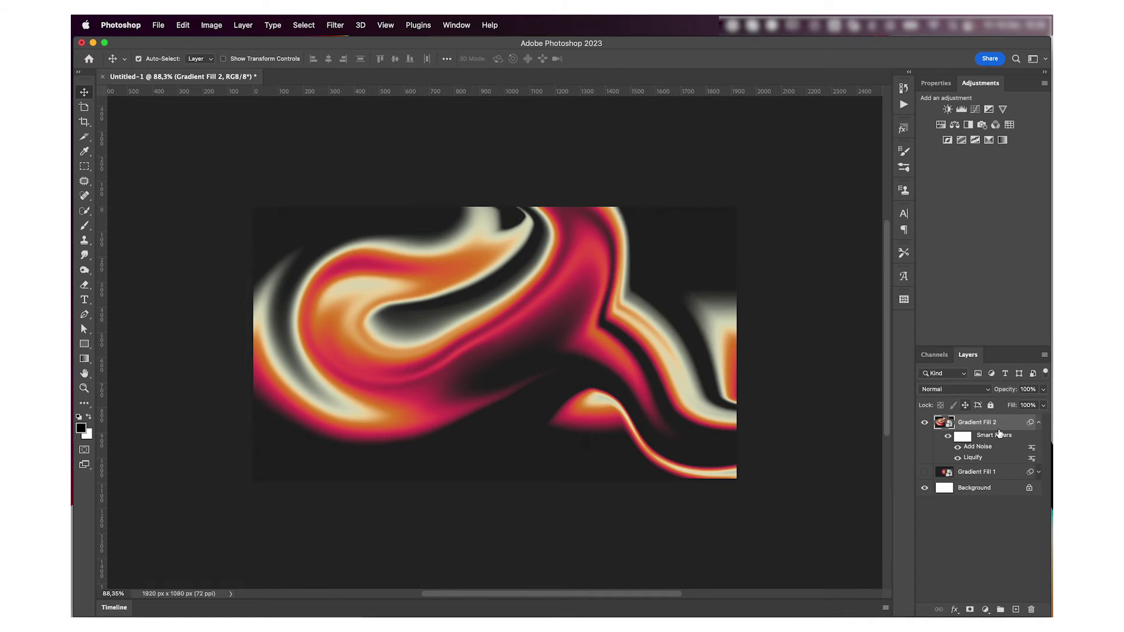
pyautogui.click(1038, 423)
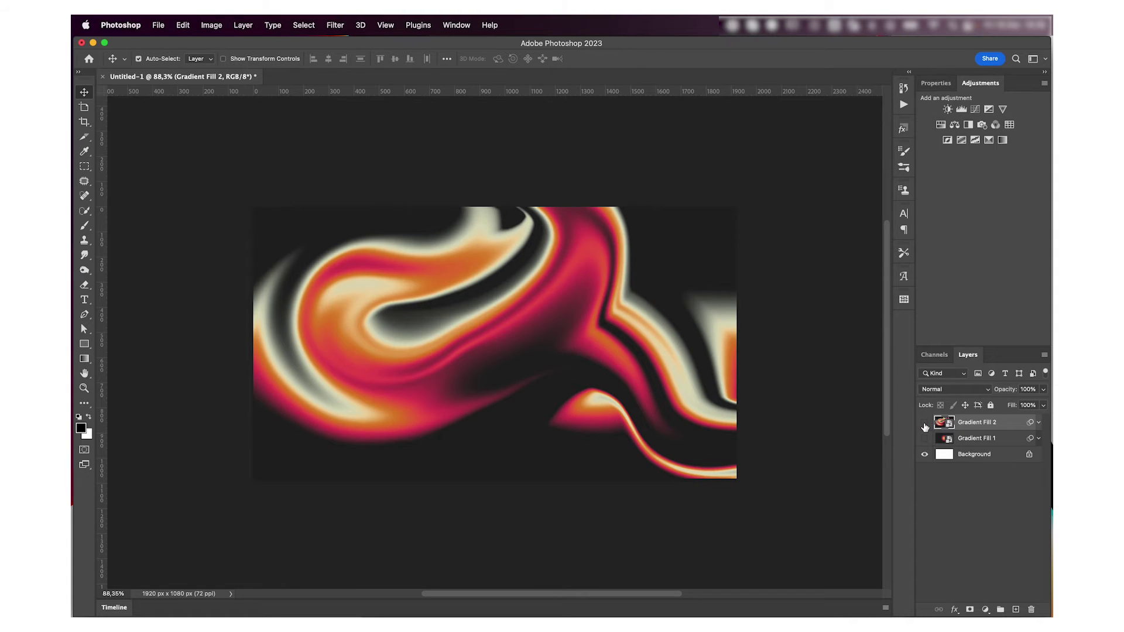
# Hide Gradient Fill 2, add a black-filled new layer, and ready a white brush.
pyautogui.click(925, 424)
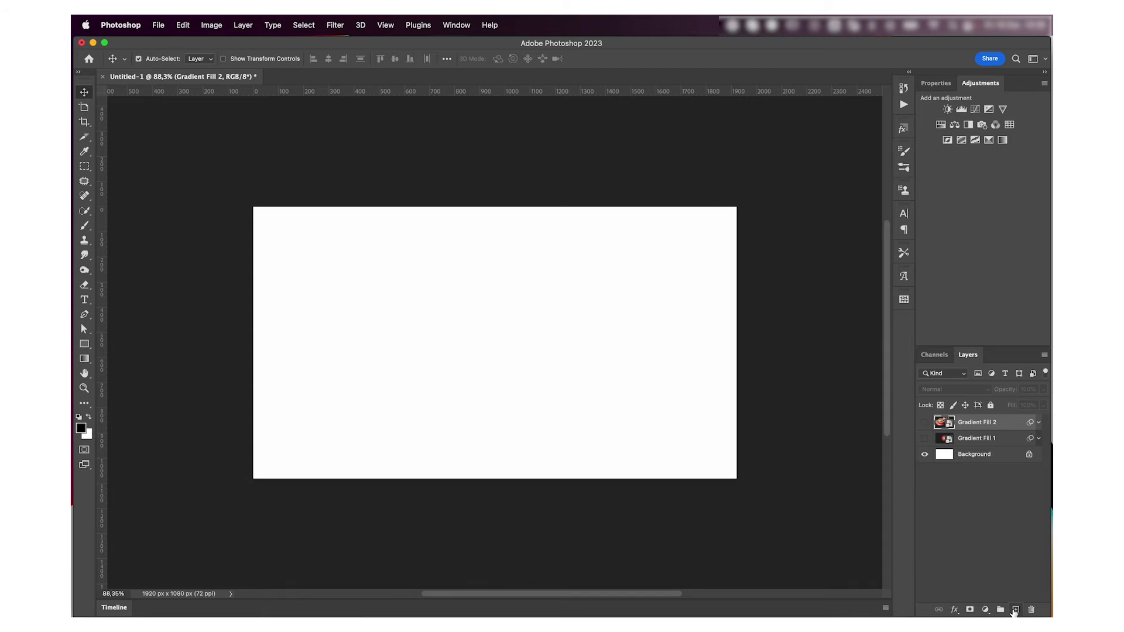
pyautogui.click(1015, 610)
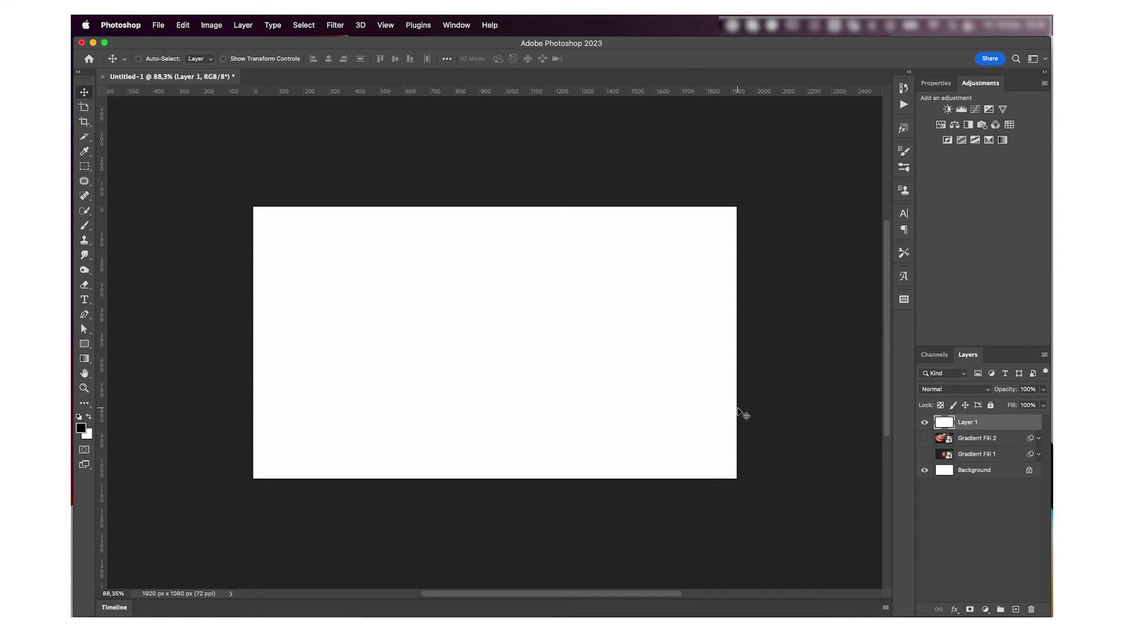
pyautogui.hotkey('alt', 'BackSpace')
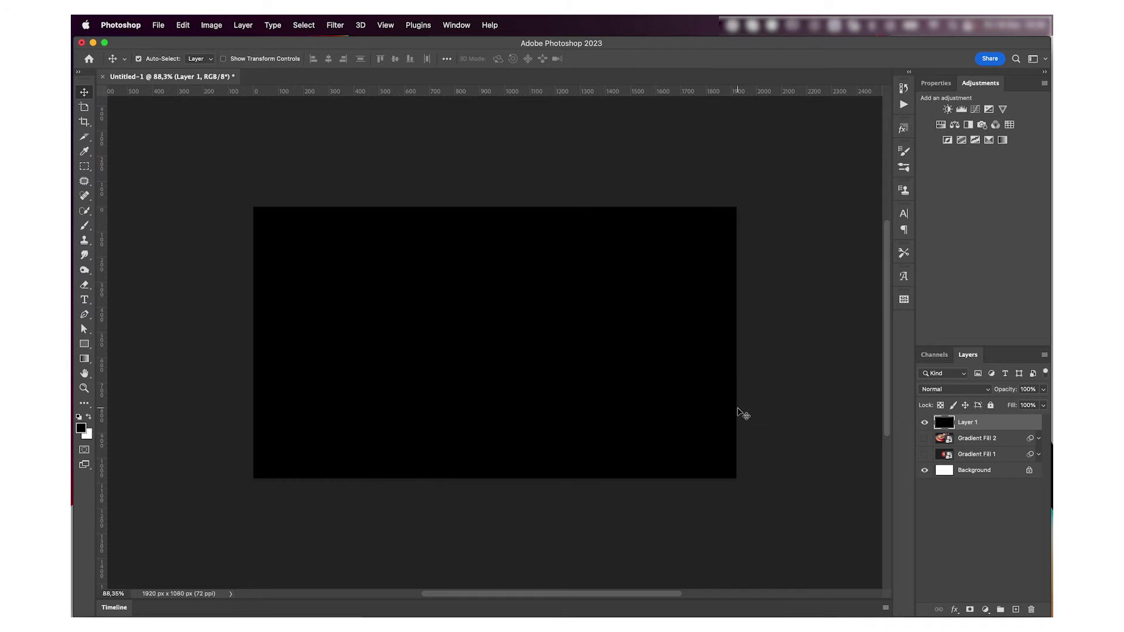
pyautogui.press('b')
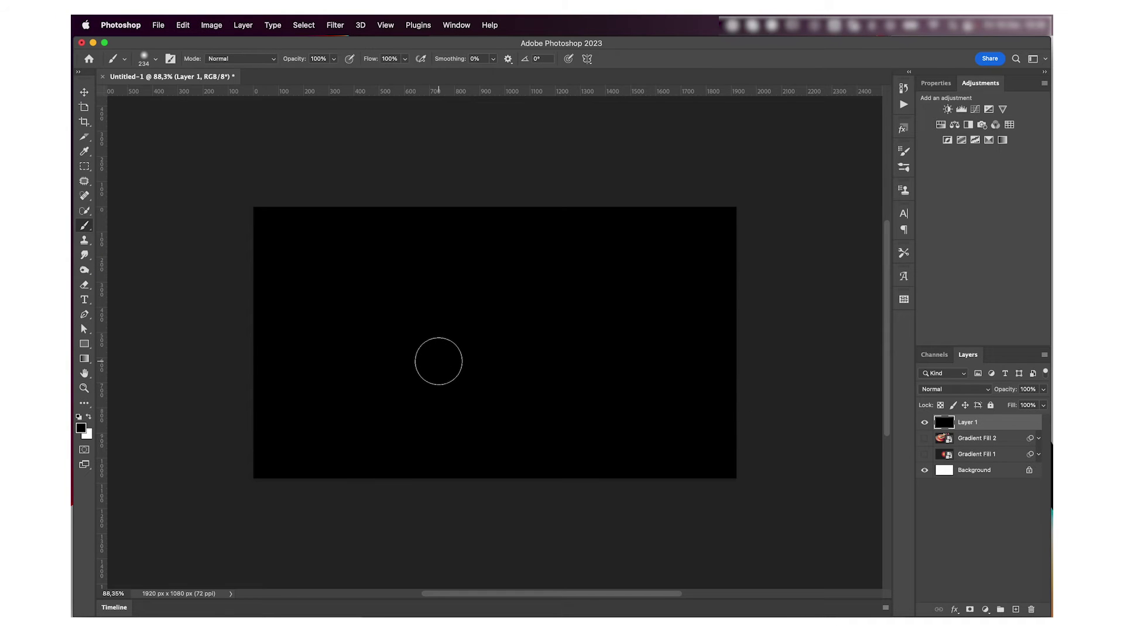
pyautogui.press('x')
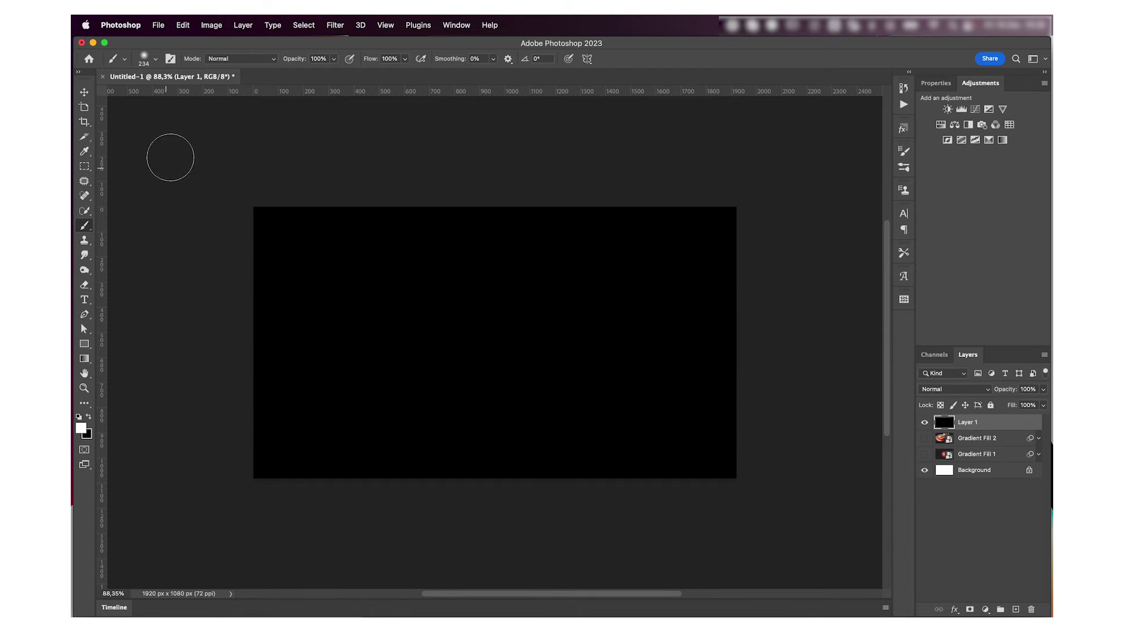
# Set the brush to Difference mode and paint two white wavy bands across the canvas.
pyautogui.click(239, 61)
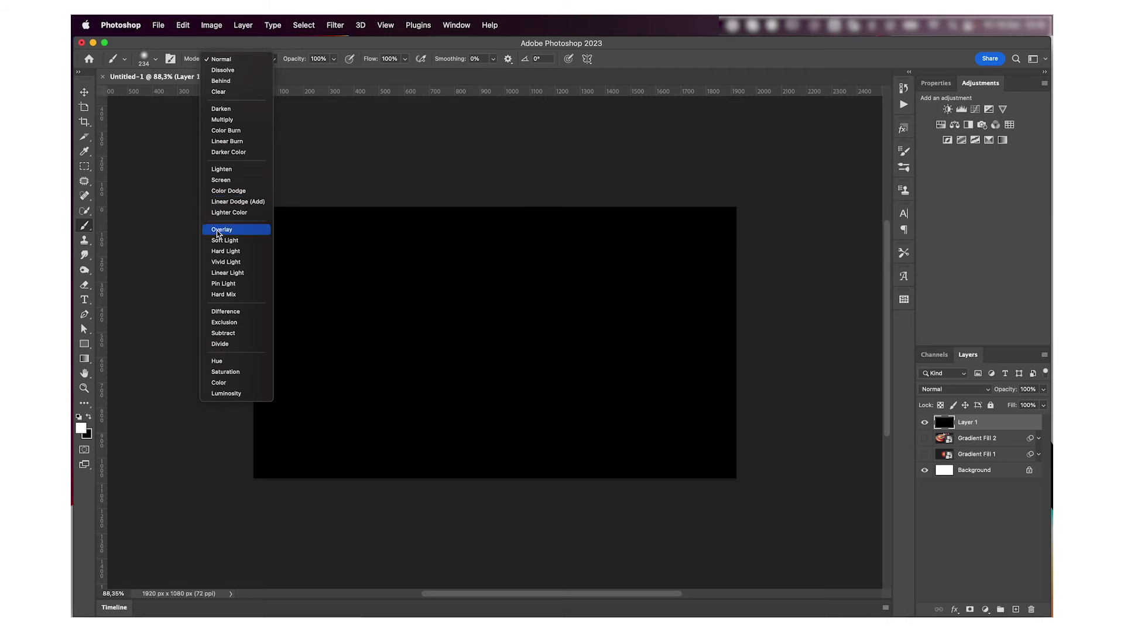
pyautogui.click(219, 312)
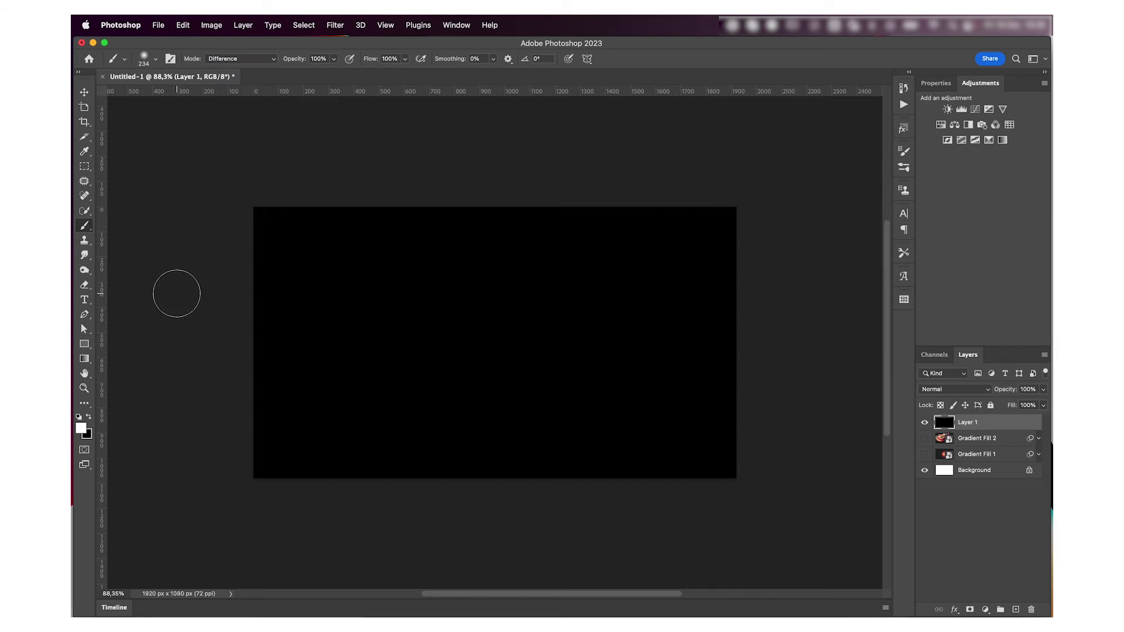
pyautogui.moveTo(175, 291); pyautogui.dragTo(802, 220)
pyautogui.moveTo(831, 363)
pyautogui.mouseDown()
pyautogui.moveTo(312, 404)
pyautogui.moveTo(282, 529)
pyautogui.mouseUp()
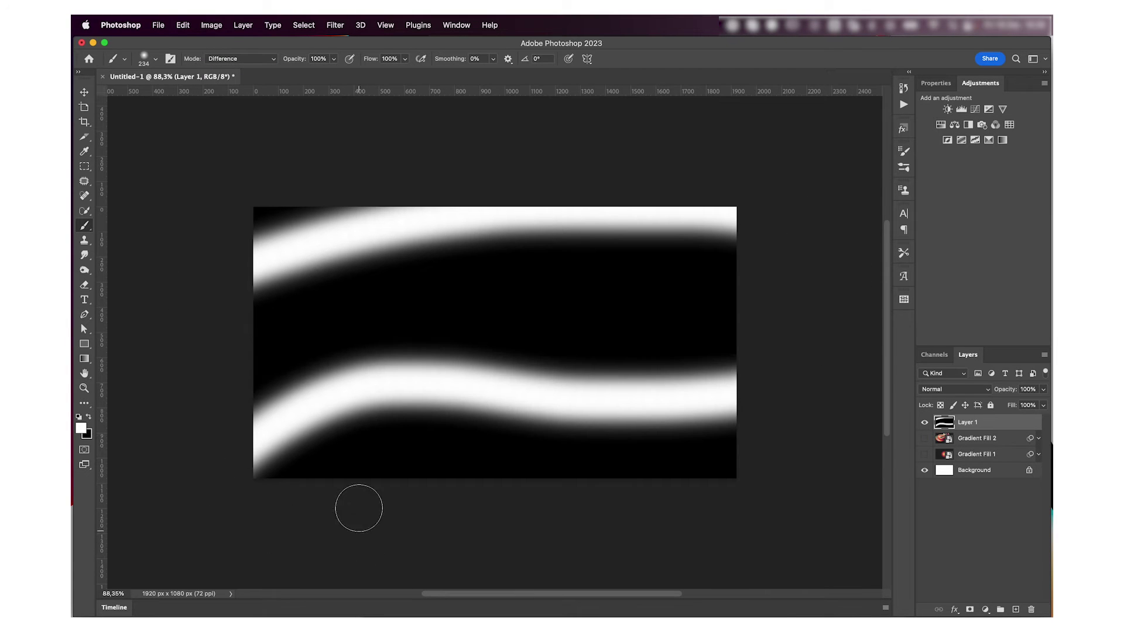
# Enlarge the brush to about 778 px and wider, sweeping strokes into a marbled pattern.
pyautogui.moveTo(417, 354); pyautogui.dragTo(530, 363)
pyautogui.moveTo(175, 333)
pyautogui.mouseDown()
pyautogui.moveTo(677, 191)
pyautogui.moveTo(164, 515)
pyautogui.mouseUp()
pyautogui.moveTo(790, 481)
pyautogui.mouseDown()
pyautogui.moveTo(381, 487)
pyautogui.moveTo(251, 572)
pyautogui.mouseUp()
pyautogui.moveTo(186, 320)
pyautogui.mouseDown()
pyautogui.moveTo(732, 231)
pyautogui.moveTo(855, 281)
pyautogui.moveTo(630, 294)
pyautogui.moveTo(240, 239)
pyautogui.moveTo(592, 276)
pyautogui.moveTo(850, 214)
pyautogui.moveTo(760, 469)
pyautogui.moveTo(452, 452)
pyautogui.moveTo(170, 539)
pyautogui.moveTo(260, 490)
pyautogui.moveTo(730, 515)
pyautogui.mouseUp()
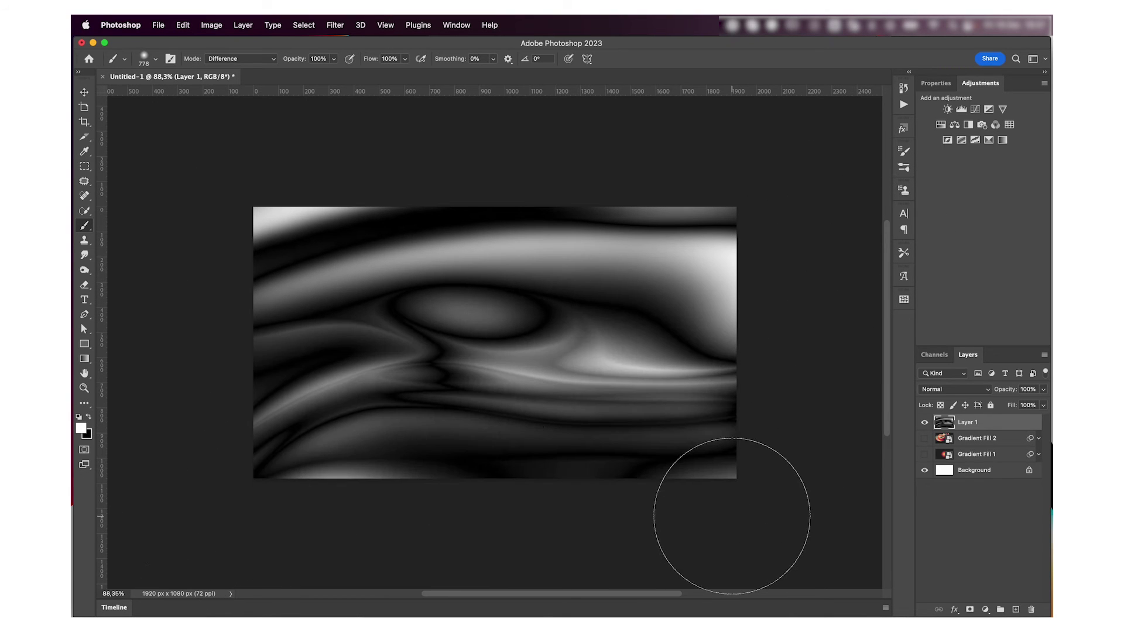
pyautogui.moveTo(590, 353); pyautogui.dragTo(700, 351)
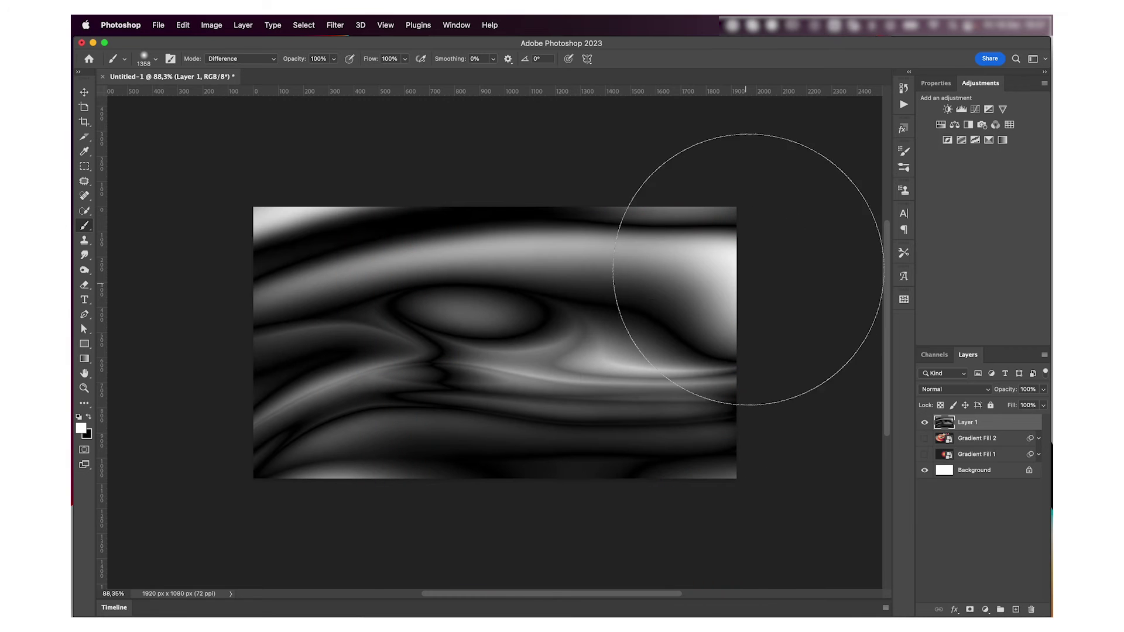
pyautogui.moveTo(753, 250)
pyautogui.mouseDown()
pyautogui.moveTo(745, 376)
pyautogui.moveTo(767, 384)
pyautogui.moveTo(655, 316)
pyautogui.moveTo(522, 304)
pyautogui.moveTo(312, 389)
pyautogui.moveTo(256, 348)
pyautogui.moveTo(210, 362)
pyautogui.moveTo(274, 323)
pyautogui.moveTo(393, 320)
pyautogui.moveTo(444, 354)
pyautogui.moveTo(599, 298)
pyautogui.moveTo(618, 246)
pyautogui.mouseUp()
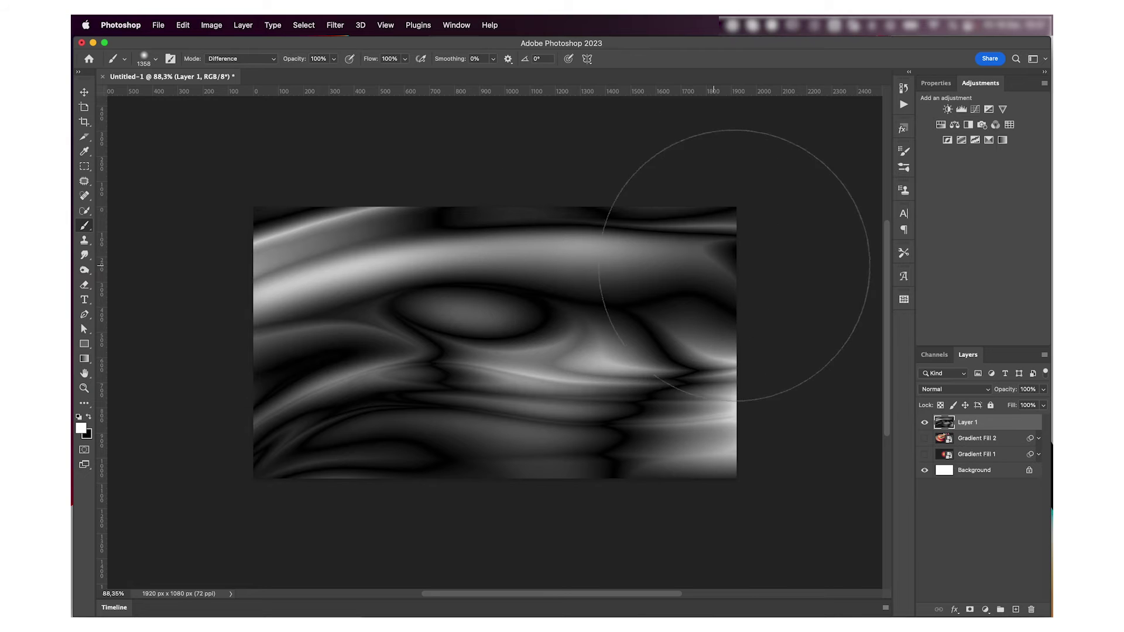
# Add a Gradient Map adjustment using the A medida preset, keeping its original direction.
pyautogui.press('v')
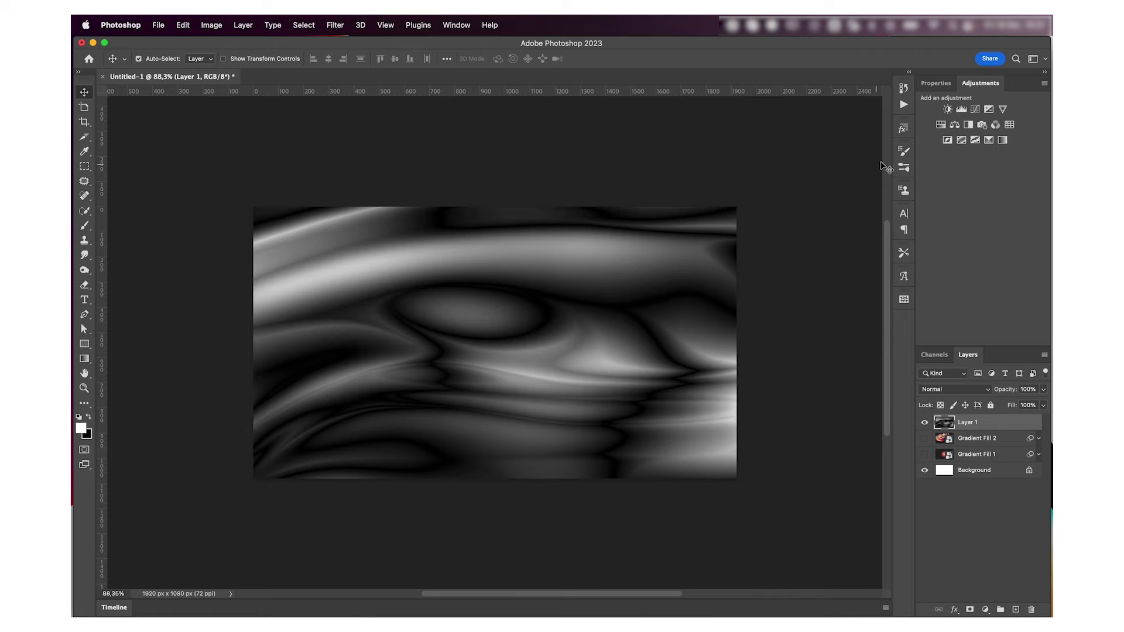
pyautogui.click(1002, 140)
pyautogui.click(983, 125)
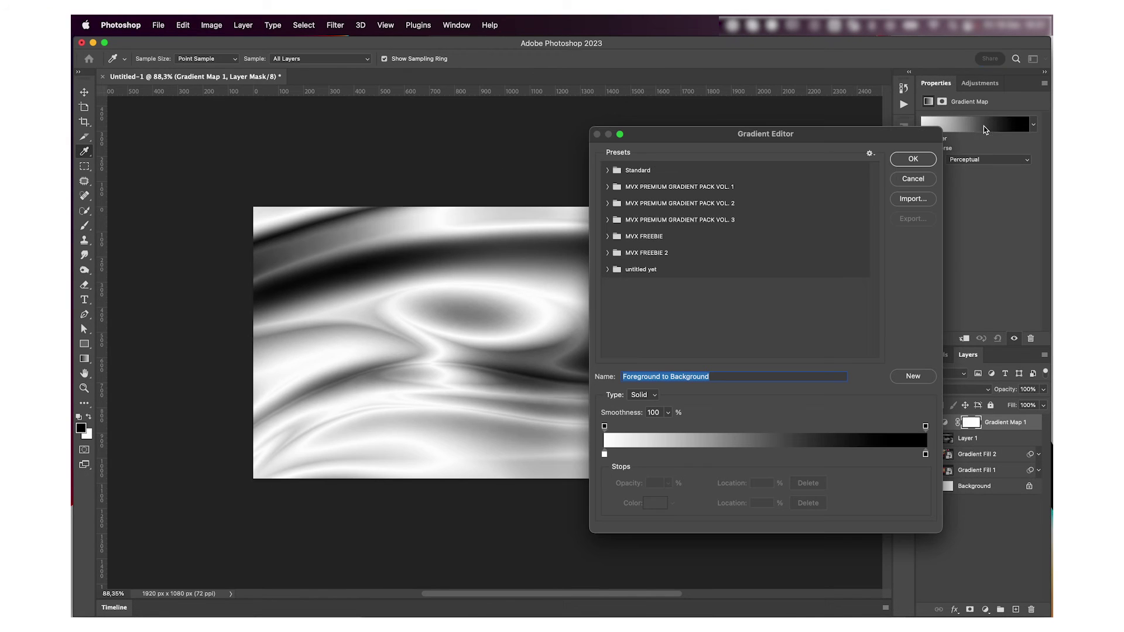
pyautogui.click(608, 269)
pyautogui.click(677, 287)
pyautogui.click(912, 159)
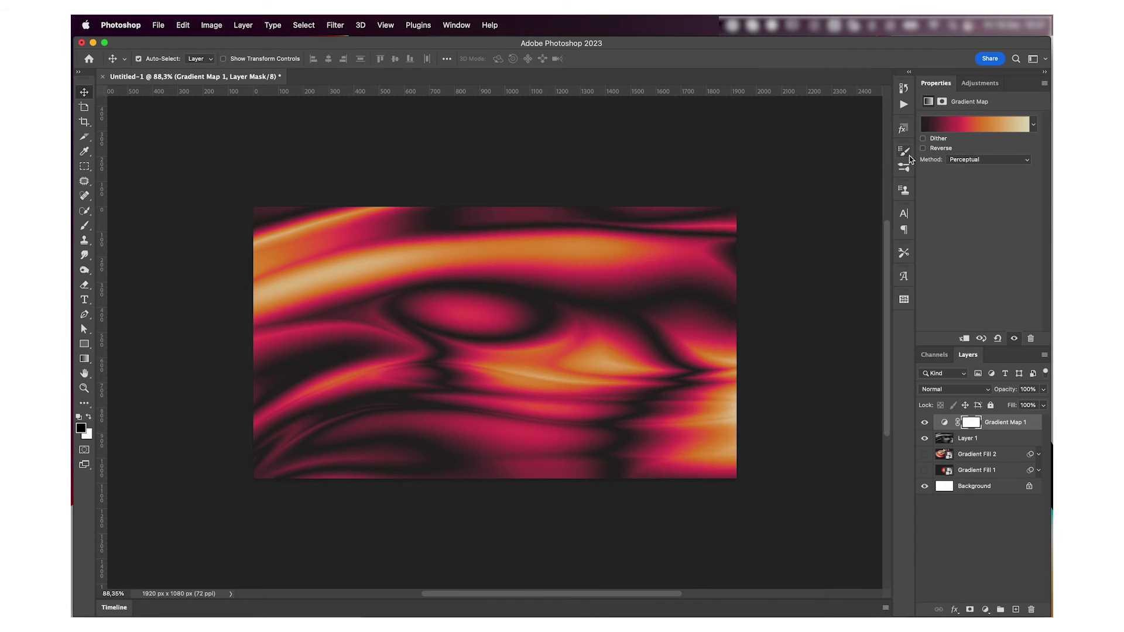
pyautogui.click(923, 148)
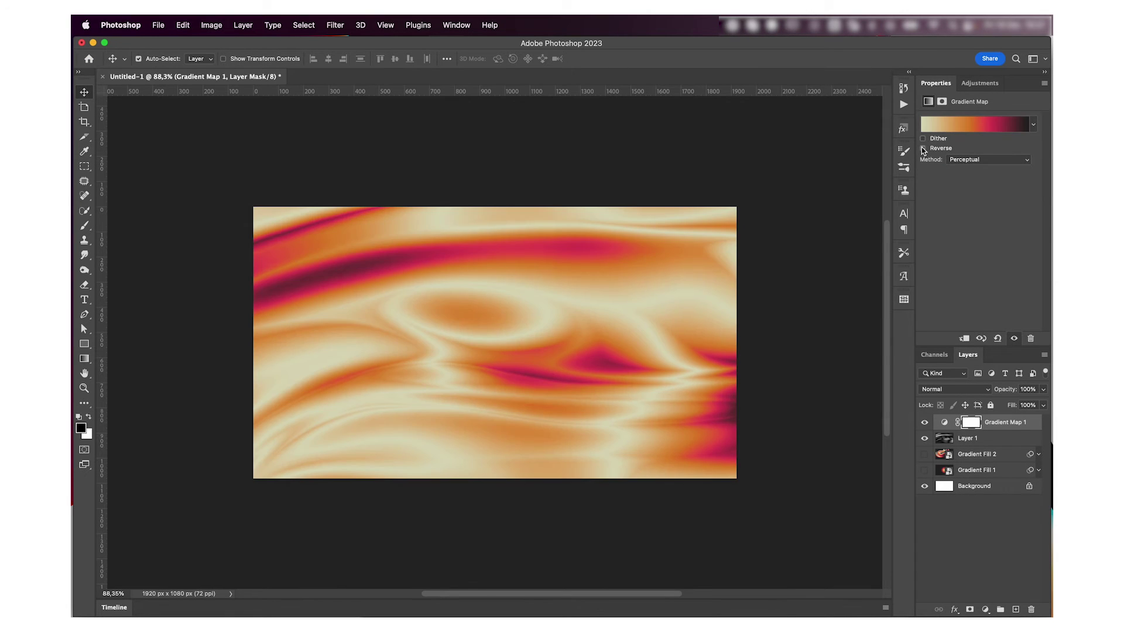
pyautogui.click(923, 148)
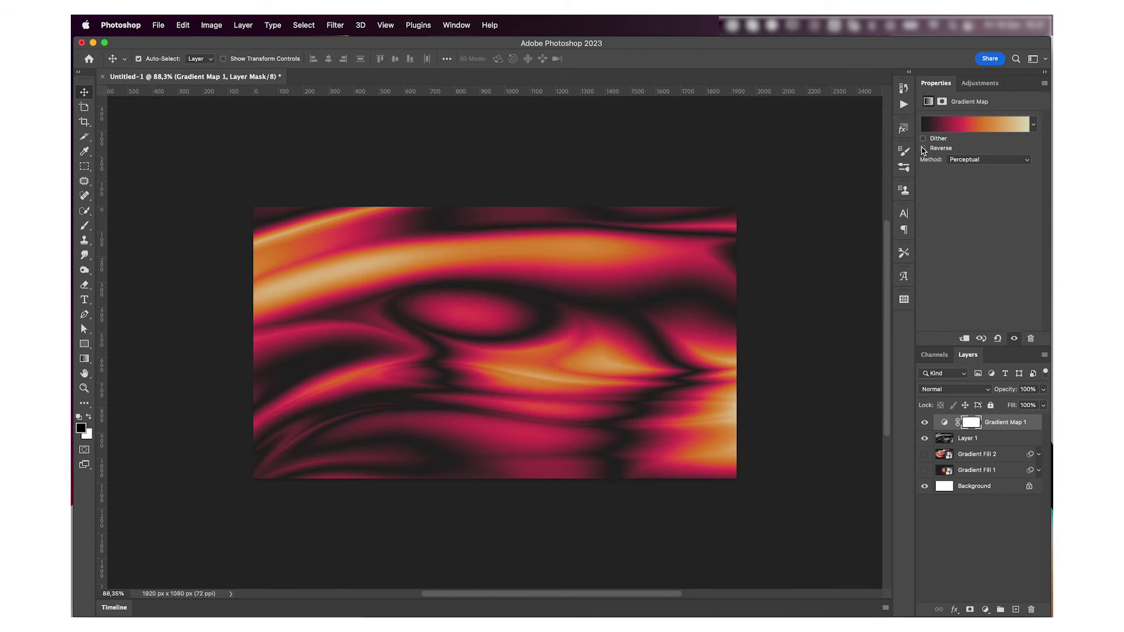
# Select Layer 1 with Gradient Map 1 and convert them into one smart object.
pyautogui.press('ctrl+super+space')
pyautogui.click(985, 440)
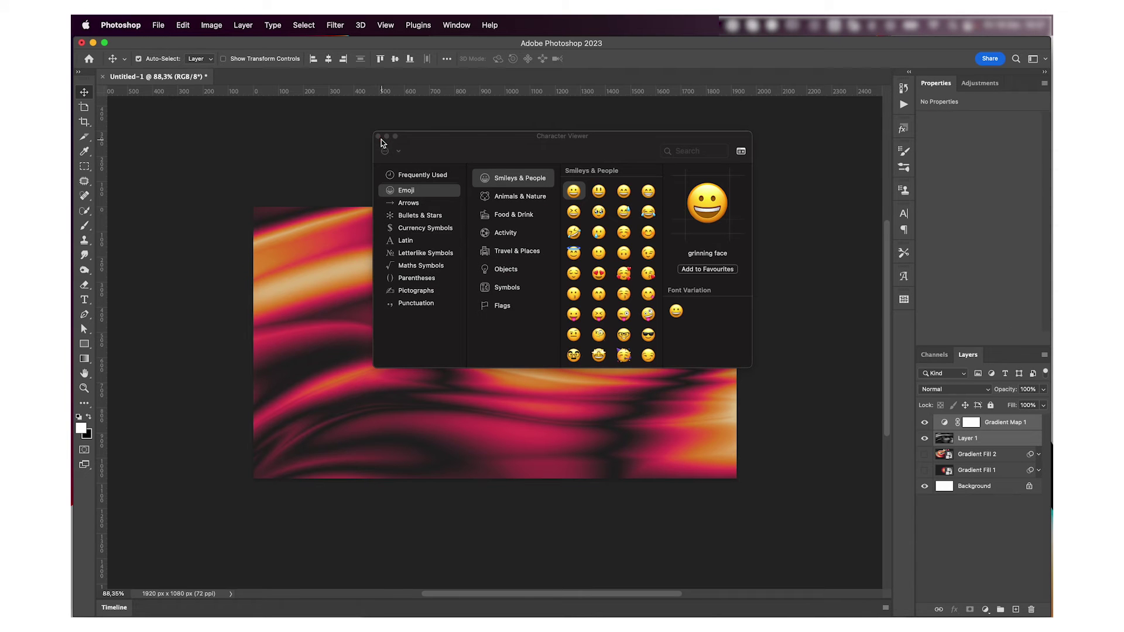
pyautogui.click(379, 137)
pyautogui.rightClick(987, 426)
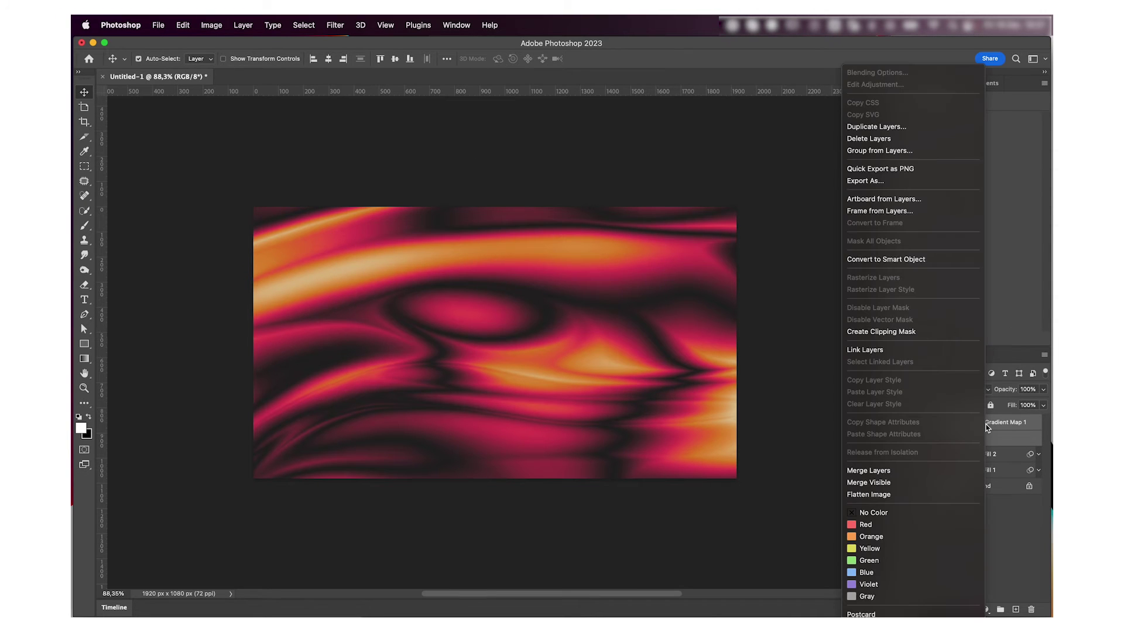
pyautogui.click(912, 259)
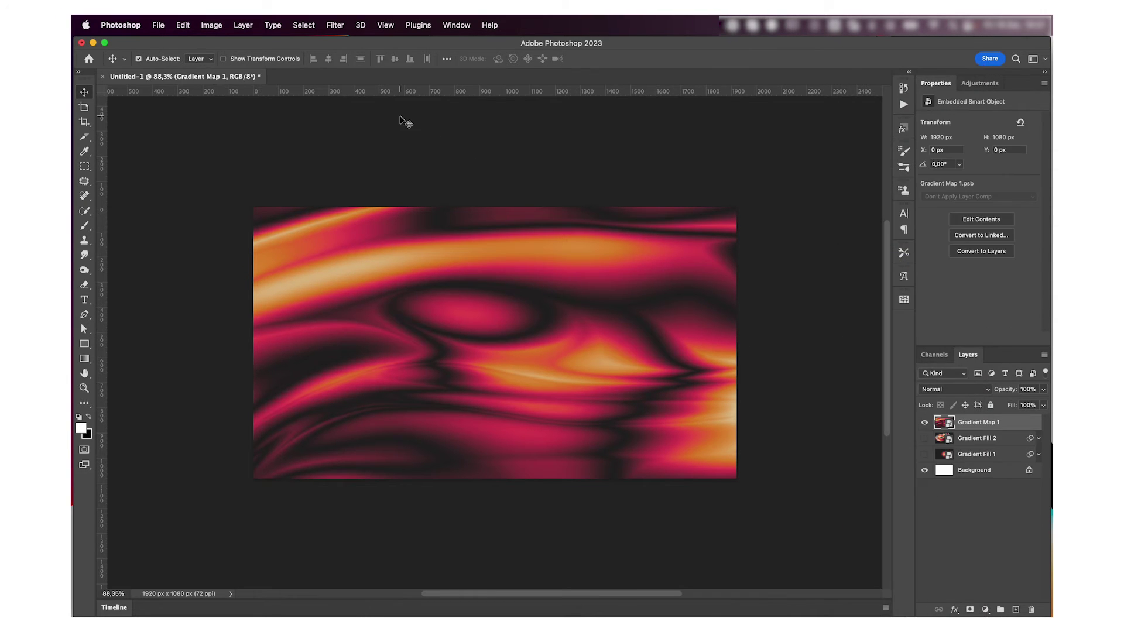
# Add Noise to Gradient Map 1, collapse its smart filters, and add a new layer above.
pyautogui.click(336, 25)
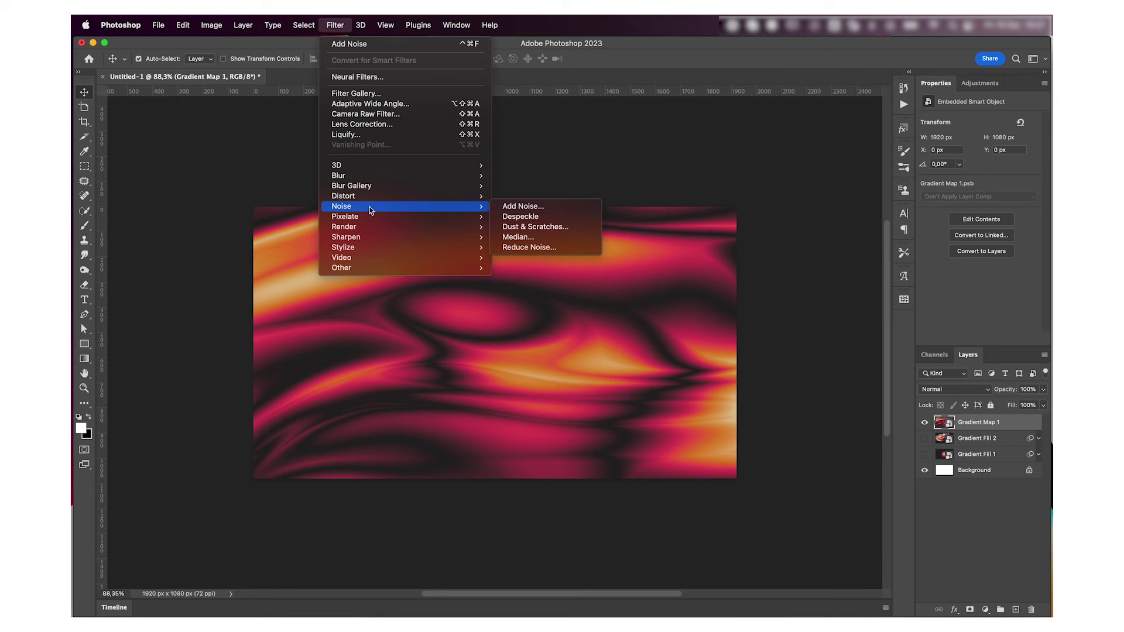
pyautogui.moveTo(468, 206)
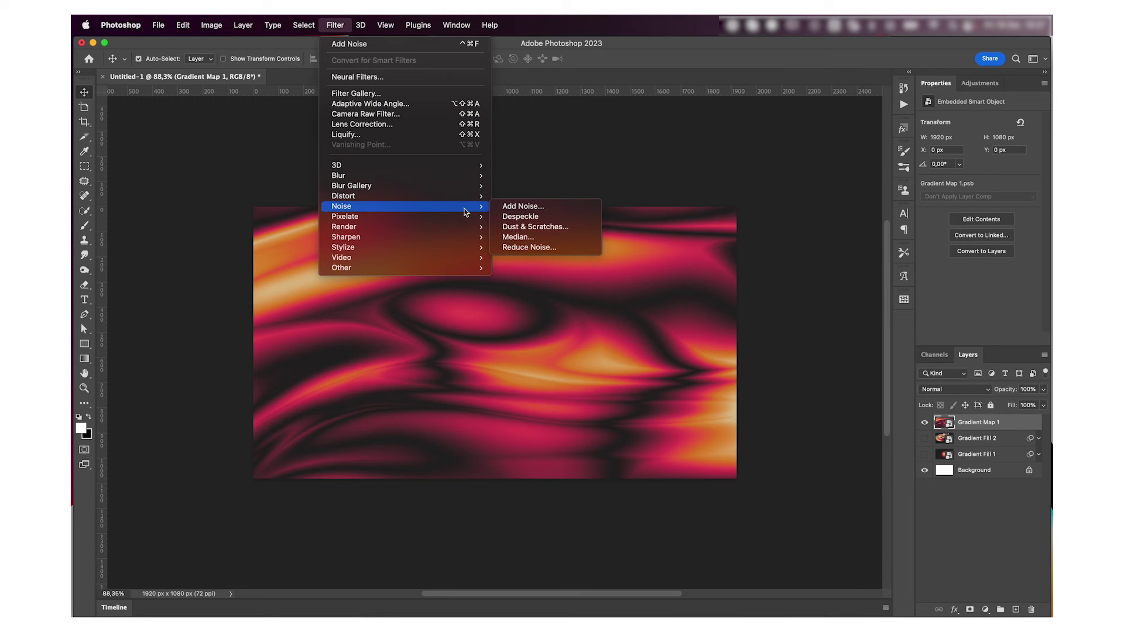
pyautogui.click(510, 207)
pyautogui.click(755, 247)
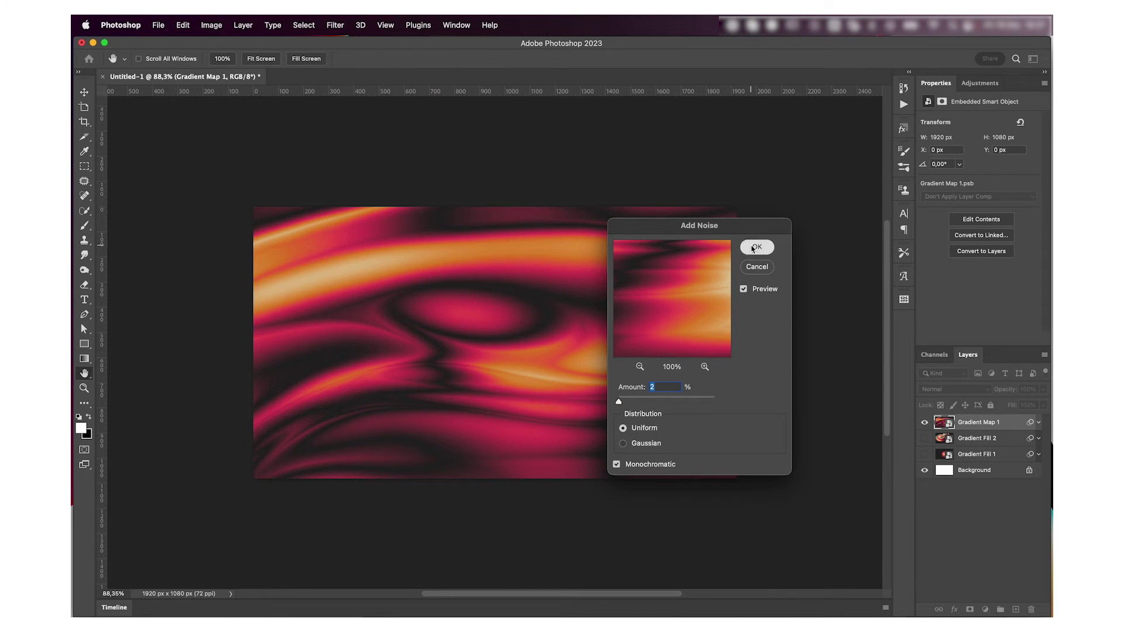
pyautogui.click(1038, 424)
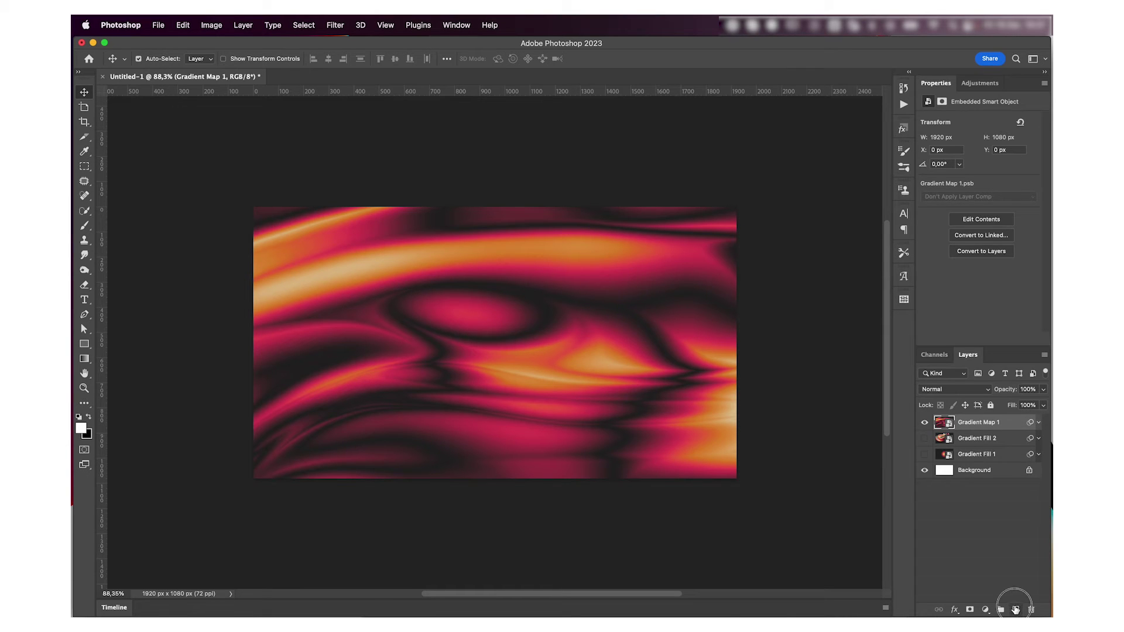
pyautogui.click(1015, 610)
# Fill Layer 1 with black and set up a white, lower-opacity brush in Normal mode.
pyautogui.press('super+BackSpace')
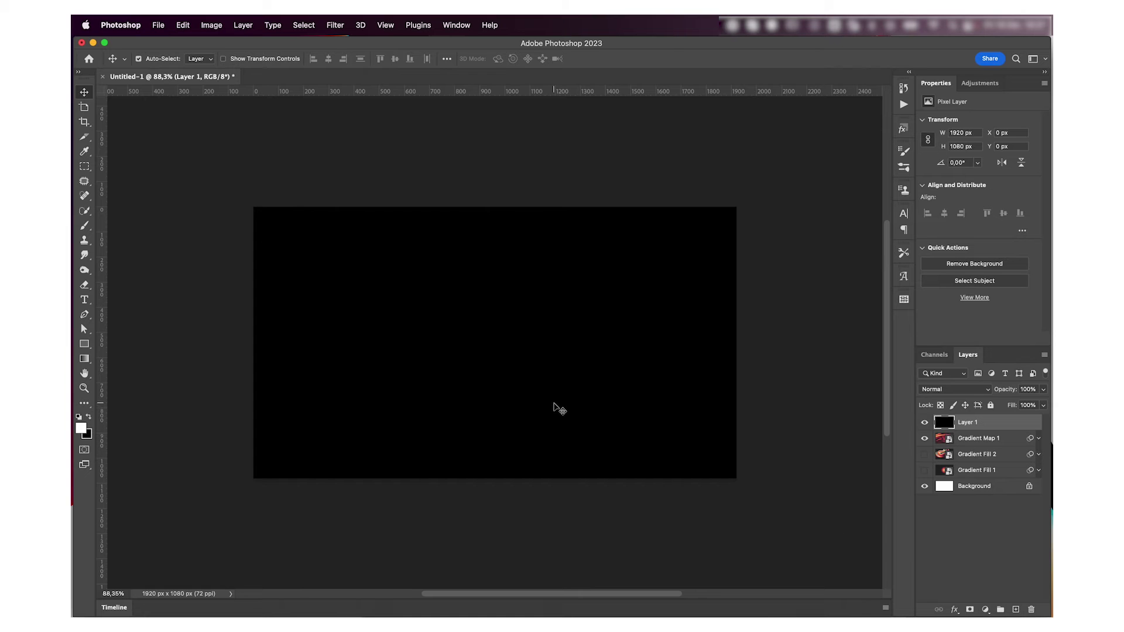
pyautogui.press('b')
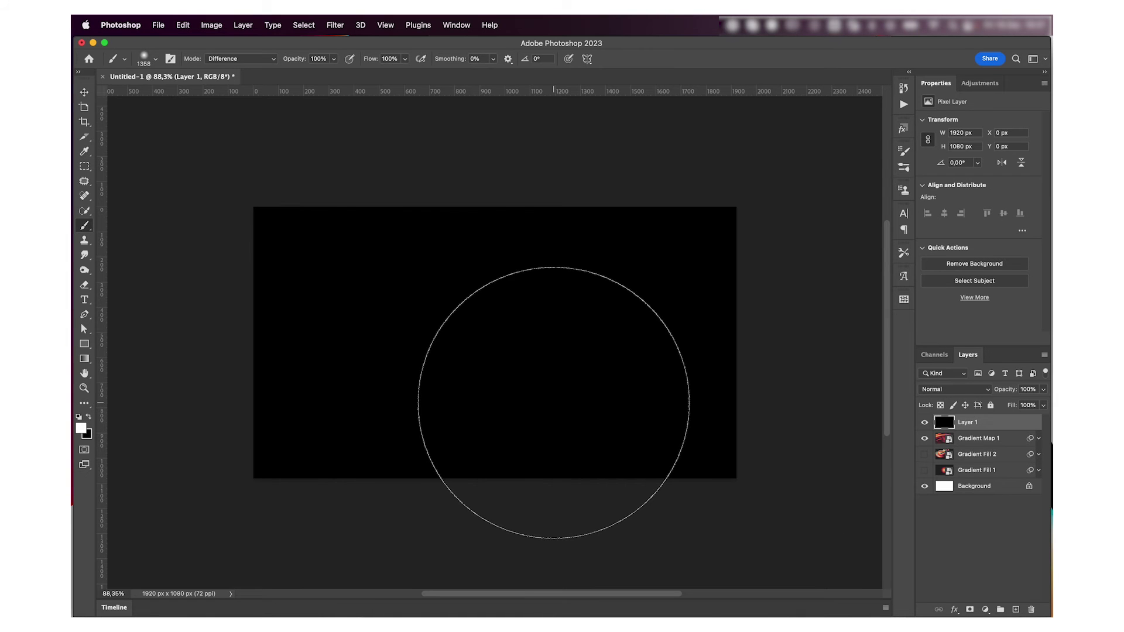
pyautogui.click(81, 430)
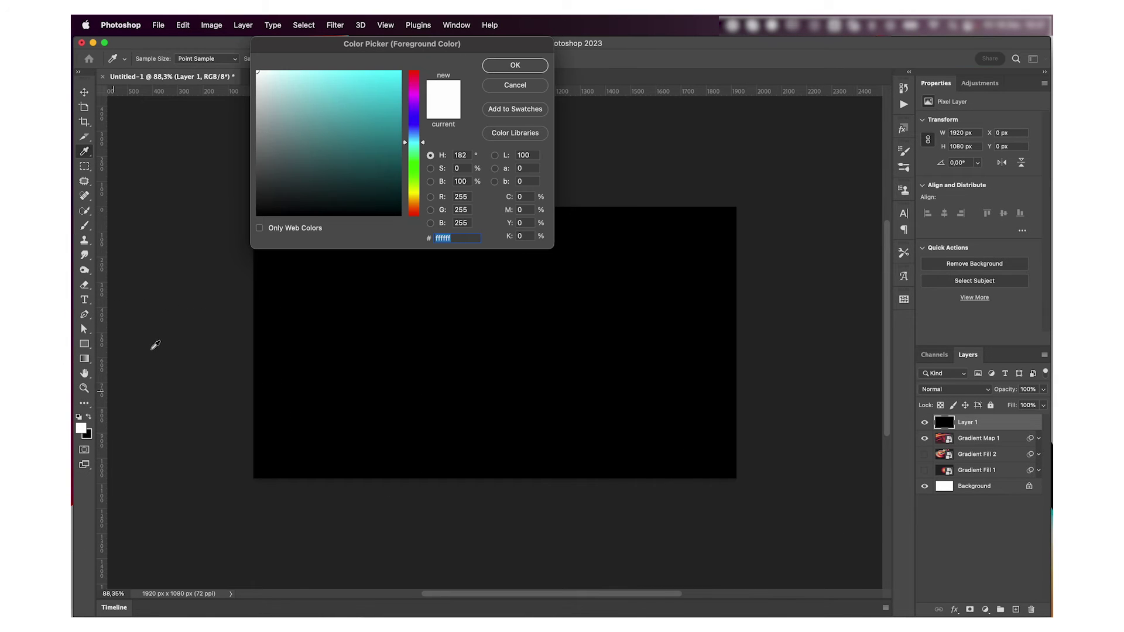
pyautogui.click(513, 66)
pyautogui.moveTo(331, 60); pyautogui.dragTo(299, 74)
pyautogui.click(314, 62)
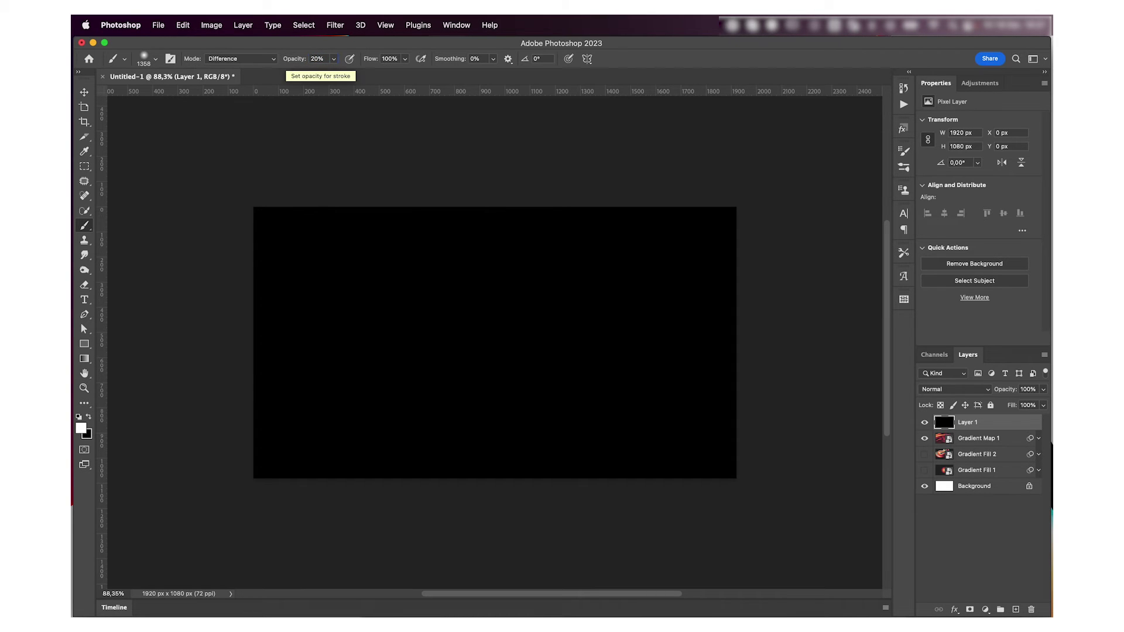
pyautogui.click(260, 59)
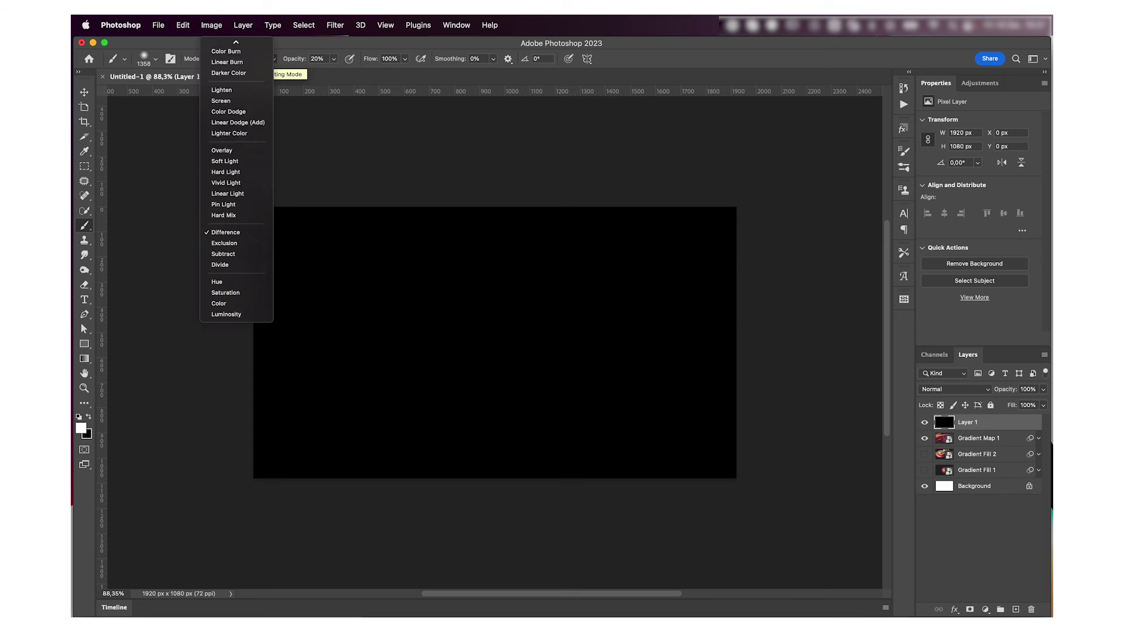
pyautogui.click(233, 45)
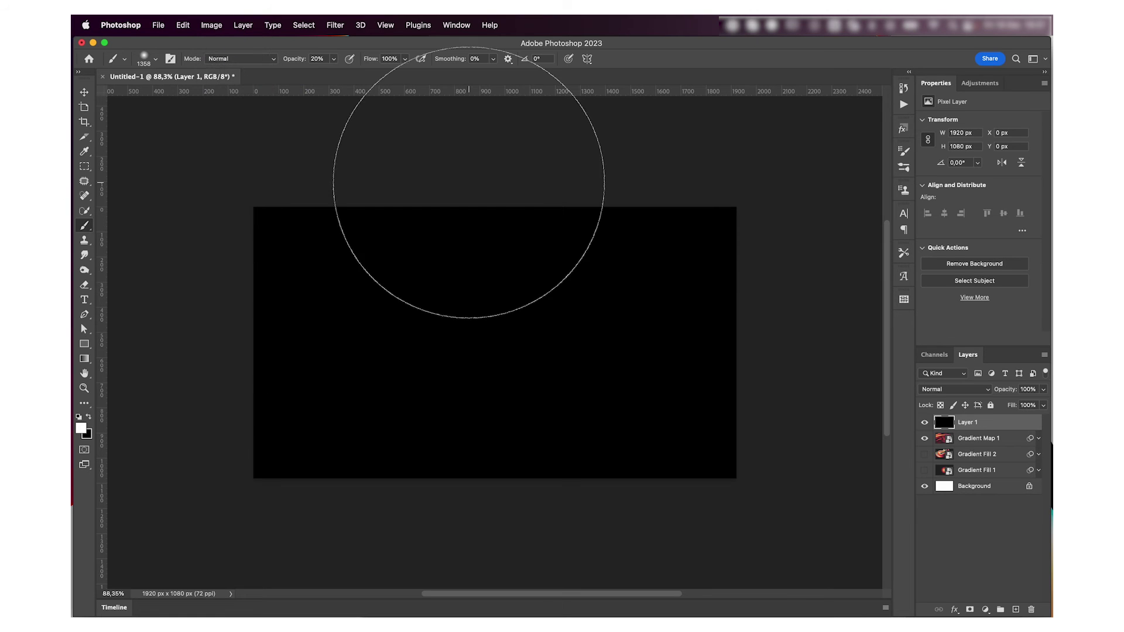
# Add a second gradient map using the pink/orange A medida gradient, then select Layer 1.
pyautogui.click(979, 82)
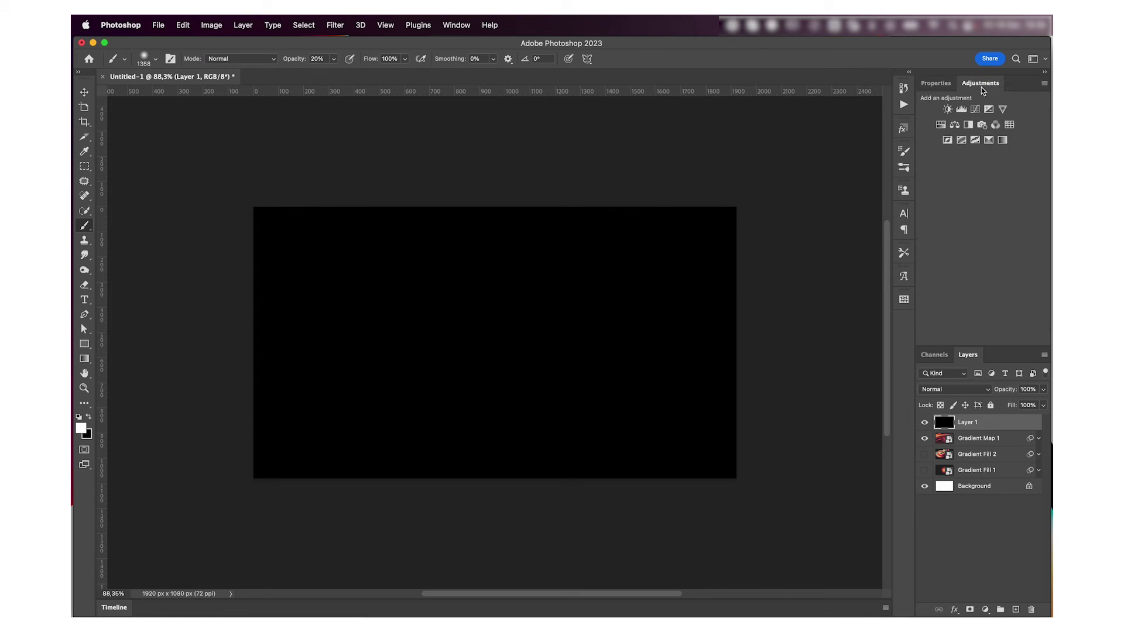
pyautogui.click(1005, 143)
pyautogui.click(968, 125)
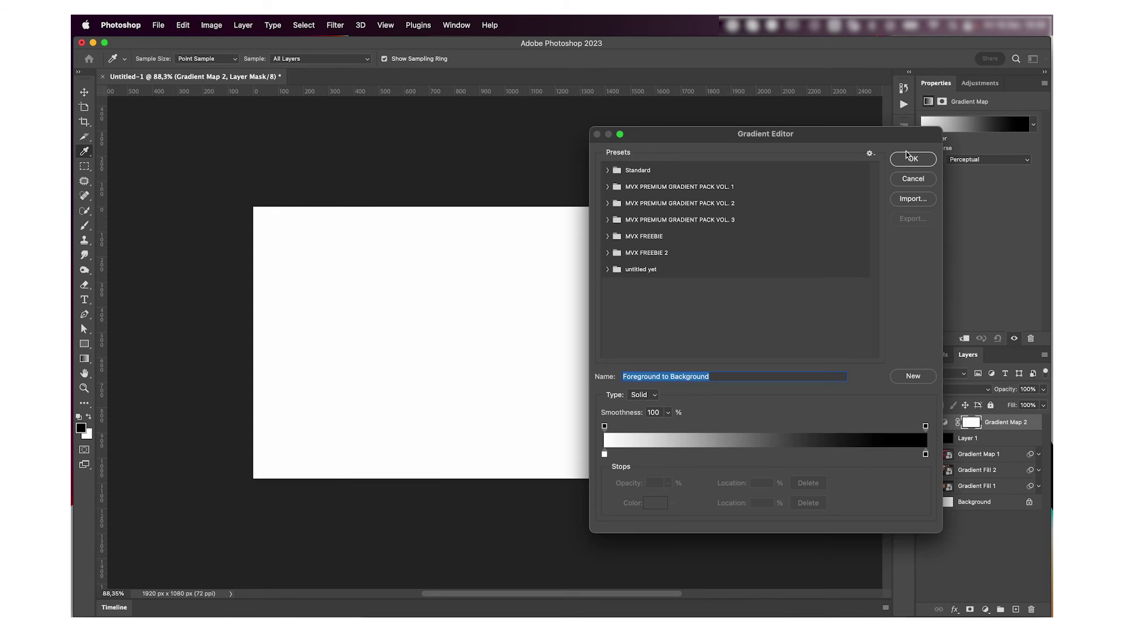
pyautogui.click(607, 270)
pyautogui.click(677, 287)
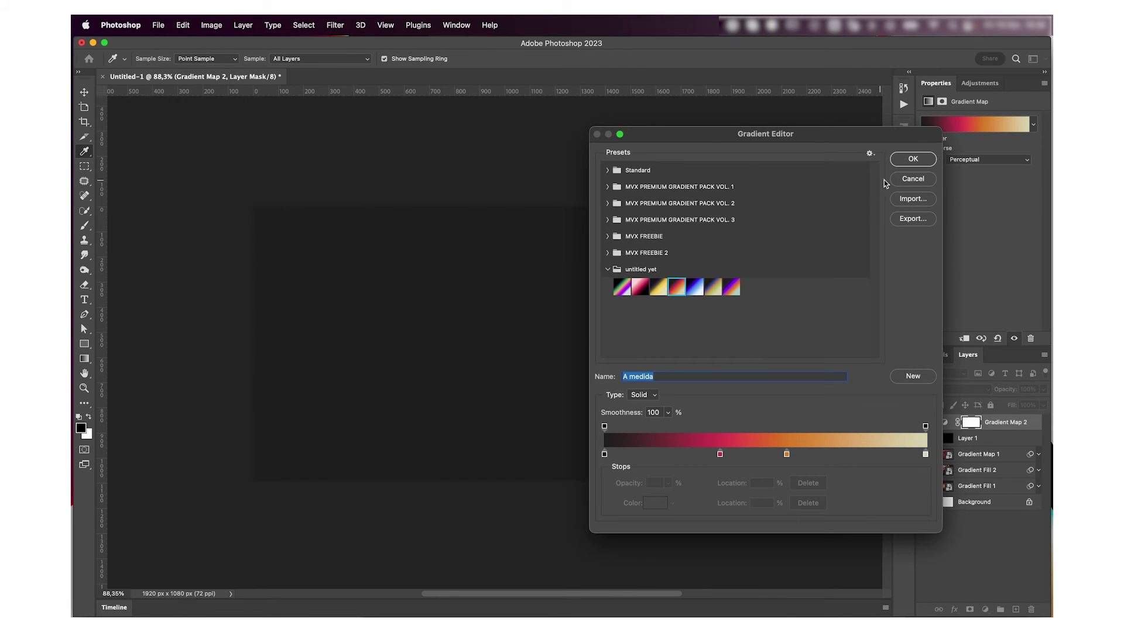
pyautogui.click(913, 159)
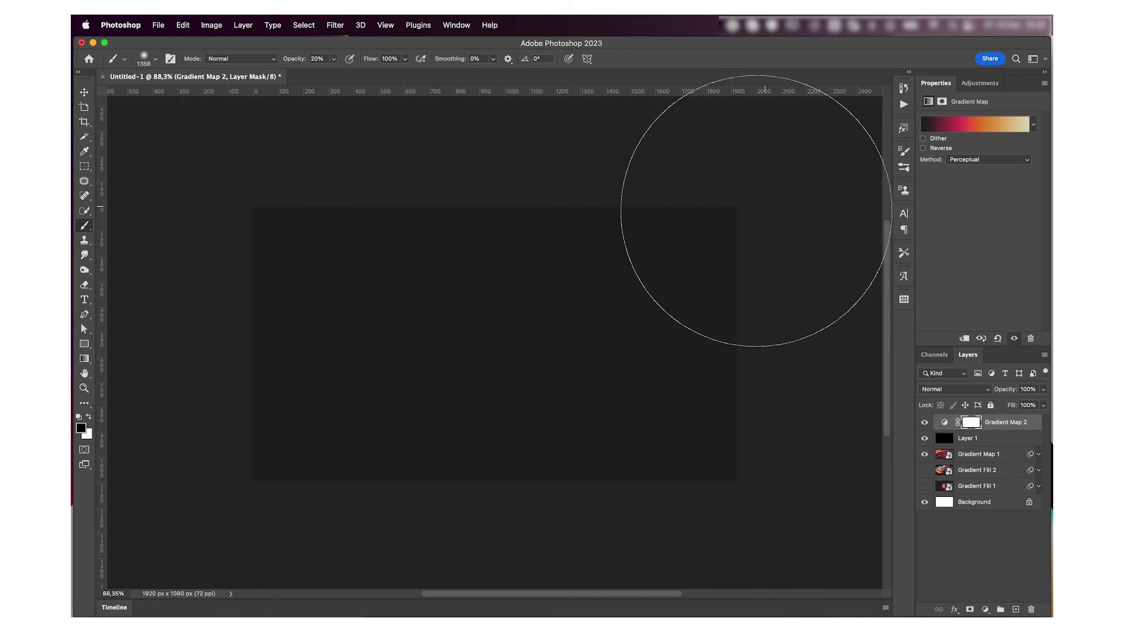
pyautogui.click(971, 439)
# Swap the colours, enlarge the soft brush to about 980 px, and hide Gradient Map 1.
pyautogui.press('x')
pyautogui.moveTo(650, 316); pyautogui.dragTo(454, 311)
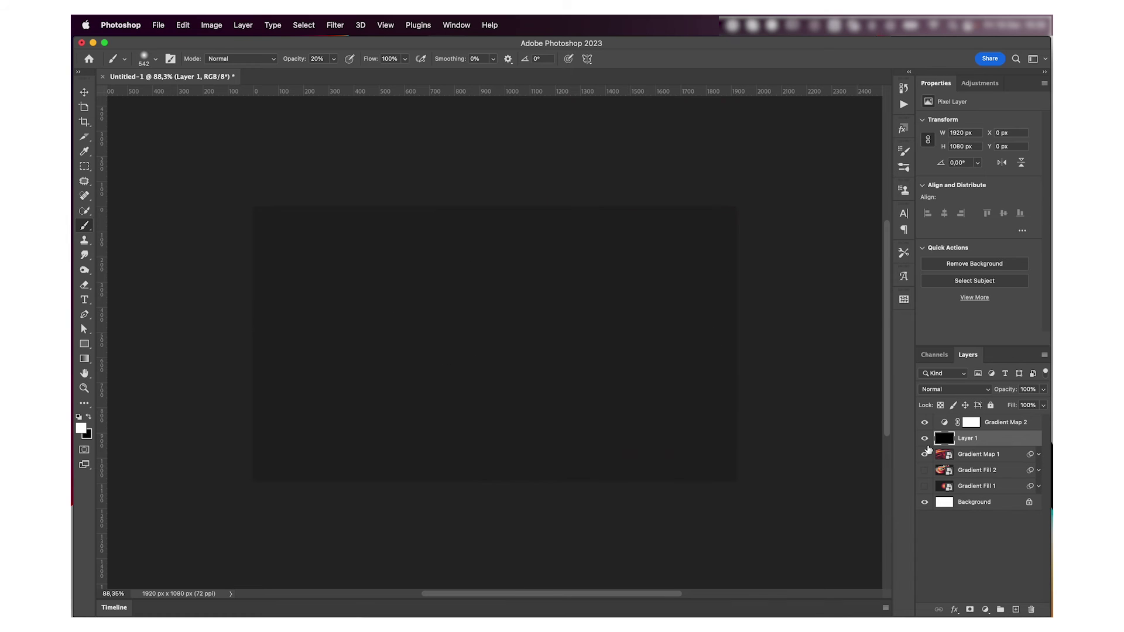
pyautogui.click(924, 454)
# Paint soft glows on Layer 1 at both top corners, along the bottom, and across the top centre.
pyautogui.moveTo(798, 259)
pyautogui.mouseDown()
pyautogui.moveTo(735, 164)
pyautogui.moveTo(800, 185)
pyautogui.moveTo(787, 341)
pyautogui.moveTo(718, 487)
pyautogui.moveTo(504, 487)
pyautogui.moveTo(323, 442)
pyautogui.moveTo(290, 461)
pyautogui.moveTo(201, 469)
pyautogui.mouseUp()
pyautogui.moveTo(251, 218)
pyautogui.mouseDown()
pyautogui.moveTo(238, 150)
pyautogui.moveTo(223, 246)
pyautogui.mouseUp()
pyautogui.moveTo(195, 512)
pyautogui.mouseDown()
pyautogui.moveTo(690, 539)
pyautogui.moveTo(823, 343)
pyautogui.mouseUp()
pyautogui.moveTo(540, 251)
pyautogui.mouseDown()
pyautogui.moveTo(539, 213)
pyautogui.moveTo(501, 243)
pyautogui.moveTo(557, 181)
pyautogui.moveTo(450, 269)
pyautogui.moveTo(539, 213)
pyautogui.moveTo(464, 263)
pyautogui.moveTo(494, 258)
pyautogui.moveTo(583, 191)
pyautogui.moveTo(484, 246)
pyautogui.moveTo(586, 158)
pyautogui.moveTo(607, 177)
pyautogui.moveTo(559, 204)
pyautogui.moveTo(675, 171)
pyautogui.moveTo(735, 170)
pyautogui.moveTo(454, 352)
pyautogui.moveTo(171, 268)
pyautogui.moveTo(216, 409)
pyautogui.moveTo(634, 476)
pyautogui.moveTo(695, 259)
pyautogui.moveTo(482, 238)
pyautogui.moveTo(672, 401)
pyautogui.moveTo(808, 456)
pyautogui.moveTo(700, 481)
pyautogui.moveTo(88, 461)
pyautogui.moveTo(494, 500)
pyautogui.moveTo(402, 498)
pyautogui.moveTo(405, 461)
pyautogui.mouseUp()
# Warp Layer 1 by pushing the left side in, tapering it to the right, and curling its corners.
pyautogui.press('v')
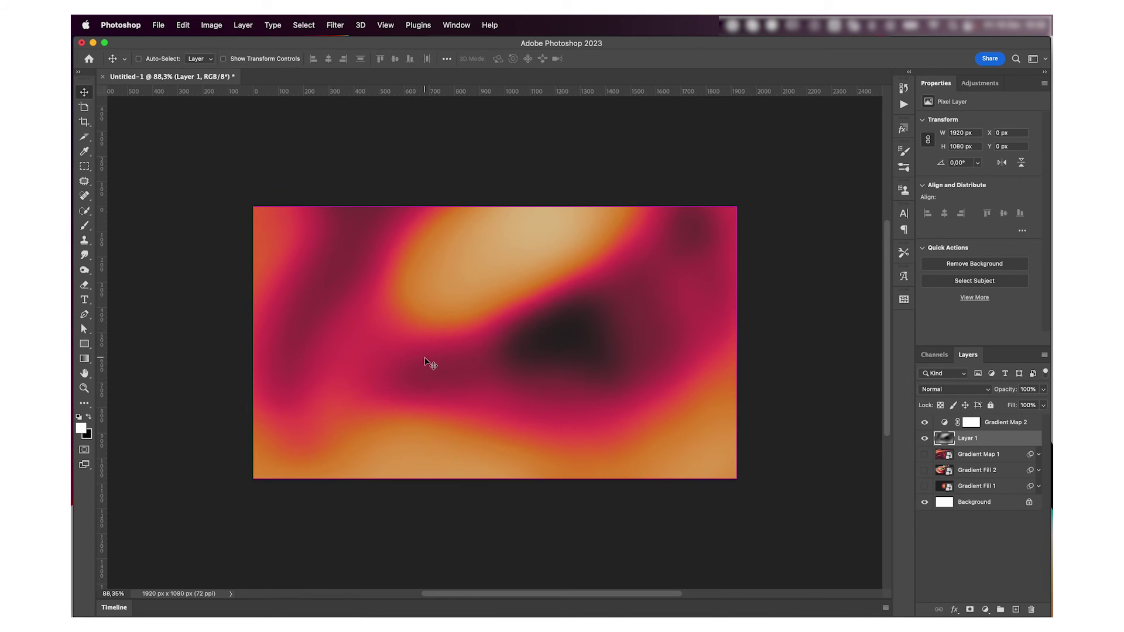
pyautogui.press('super+t')
pyautogui.rightClick(445, 286)
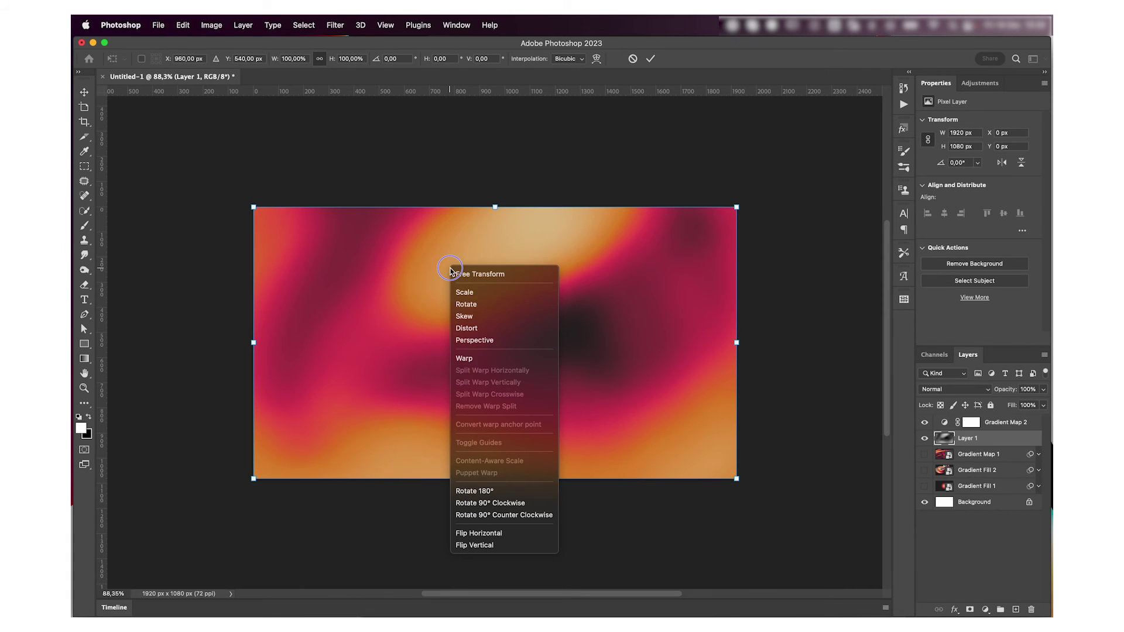
pyautogui.click(458, 366)
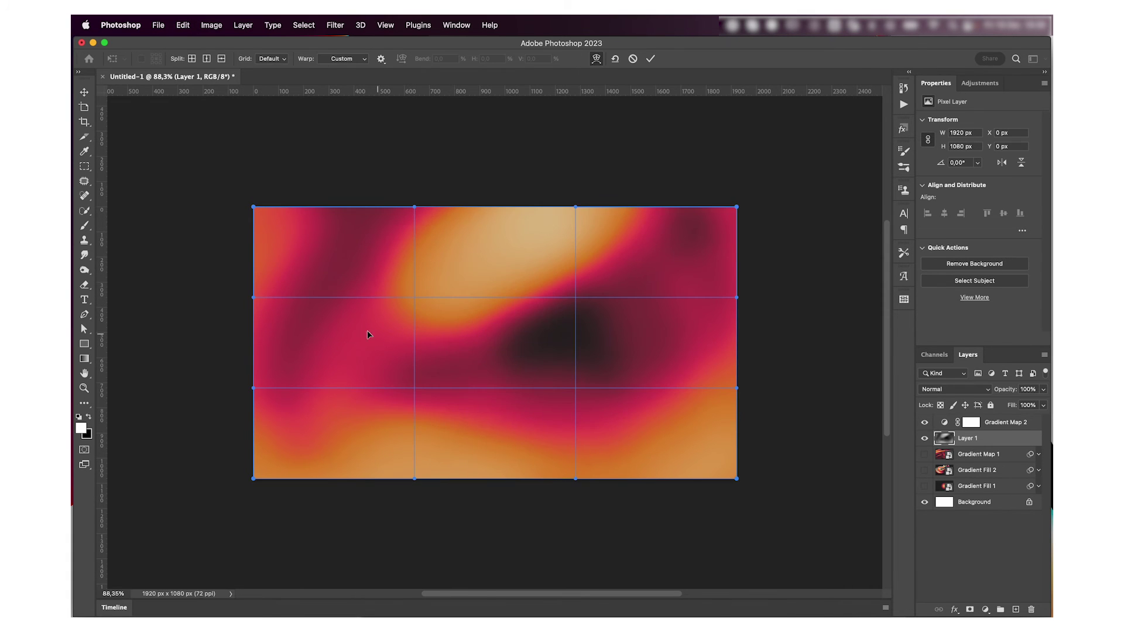
pyautogui.moveTo(342, 327); pyautogui.dragTo(358, 309)
pyautogui.moveTo(665, 212); pyautogui.dragTo(229, 203)
pyautogui.moveTo(459, 346); pyautogui.dragTo(166, 510)
pyautogui.moveTo(553, 316); pyautogui.dragTo(721, 221)
pyautogui.moveTo(307, 432); pyautogui.dragTo(675, 170)
# Commit the warp and convert Gradient Map 2 and Layer 1 into one smart object.
pyautogui.press('Return')
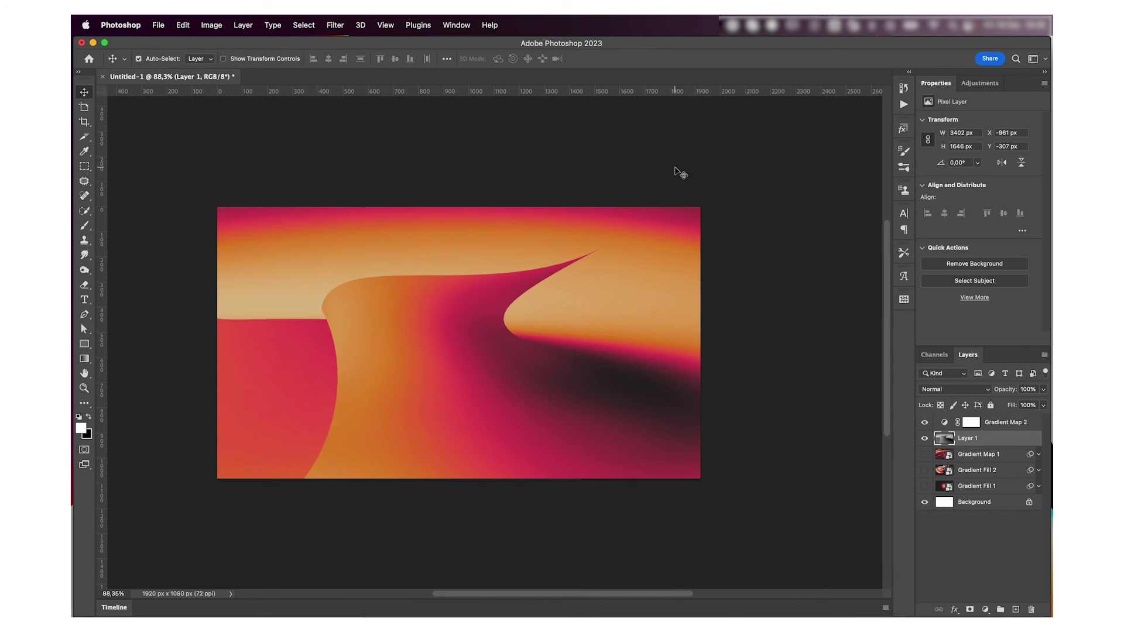
pyautogui.click(990, 422)
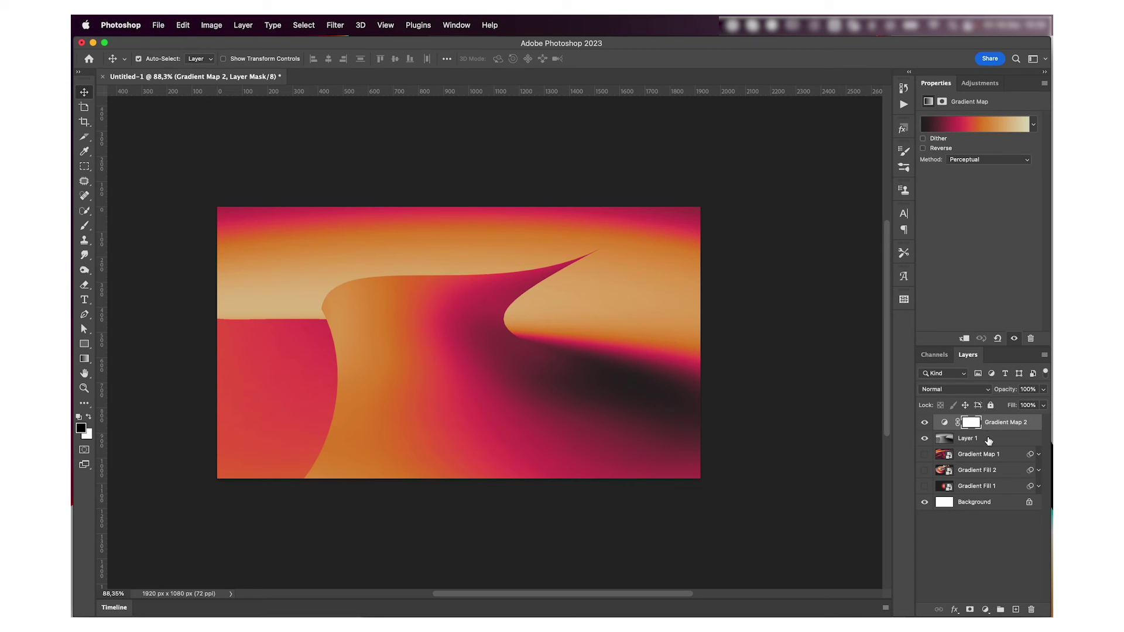
pyautogui.keyDown('shift'); pyautogui.click(987, 440); pyautogui.keyUp('shift')
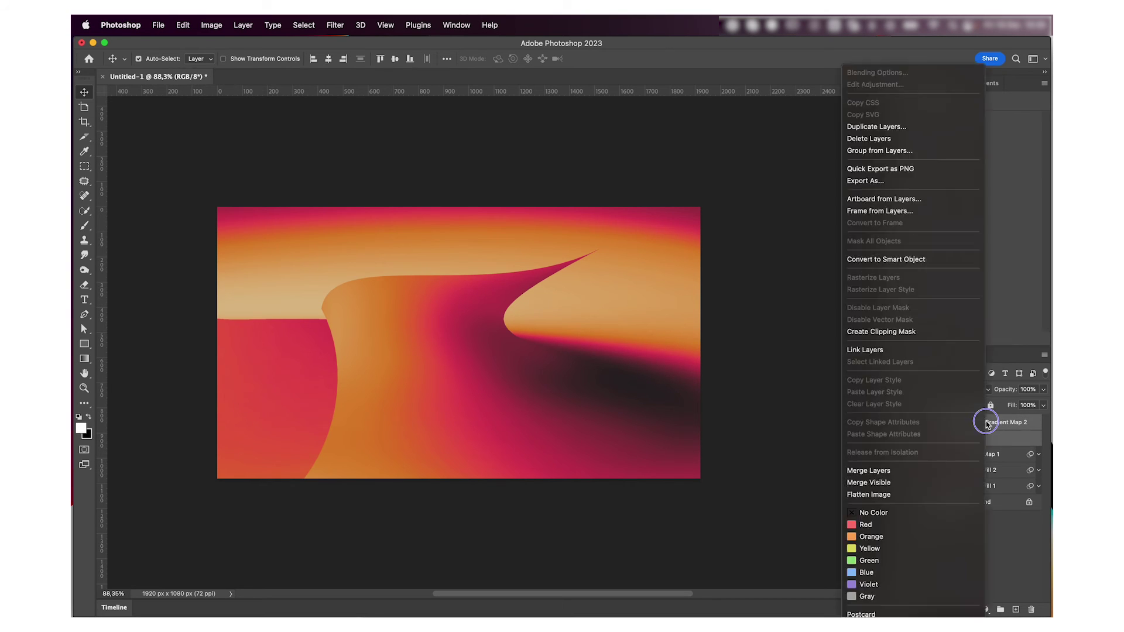
pyautogui.rightClick(987, 436)
pyautogui.click(917, 259)
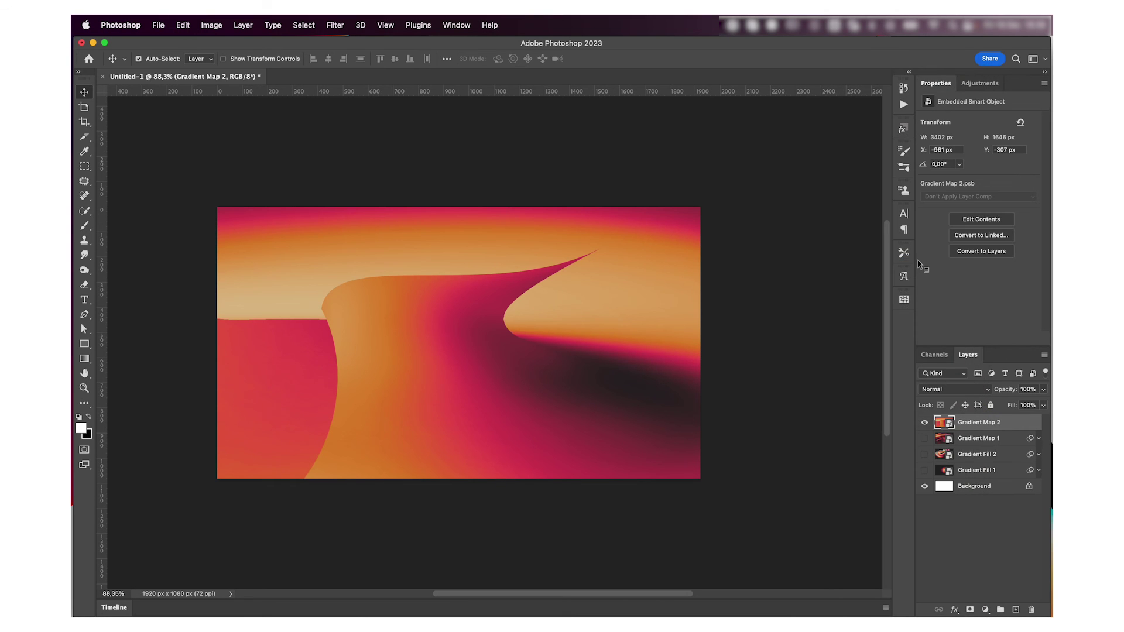
# Draw a 709 px white circle below Gradient Map 2 and clip the gradient into it.
pyautogui.moveTo(84, 344); pyautogui.dragTo(126, 346)
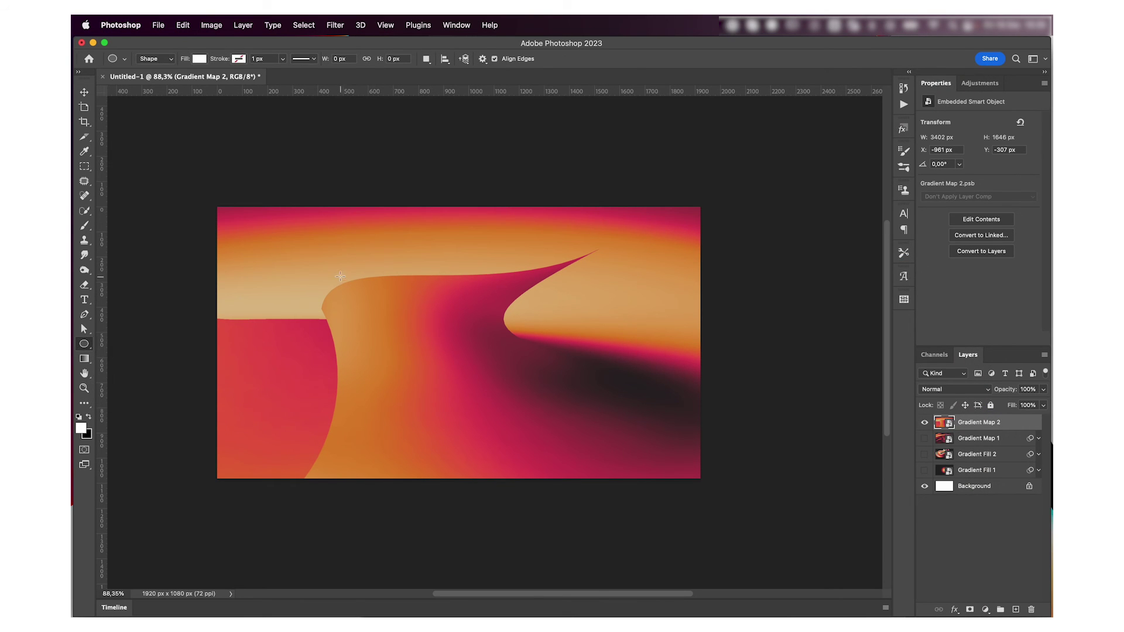
pyautogui.moveTo(329, 261); pyautogui.dragTo(609, 419)
pyautogui.press('v')
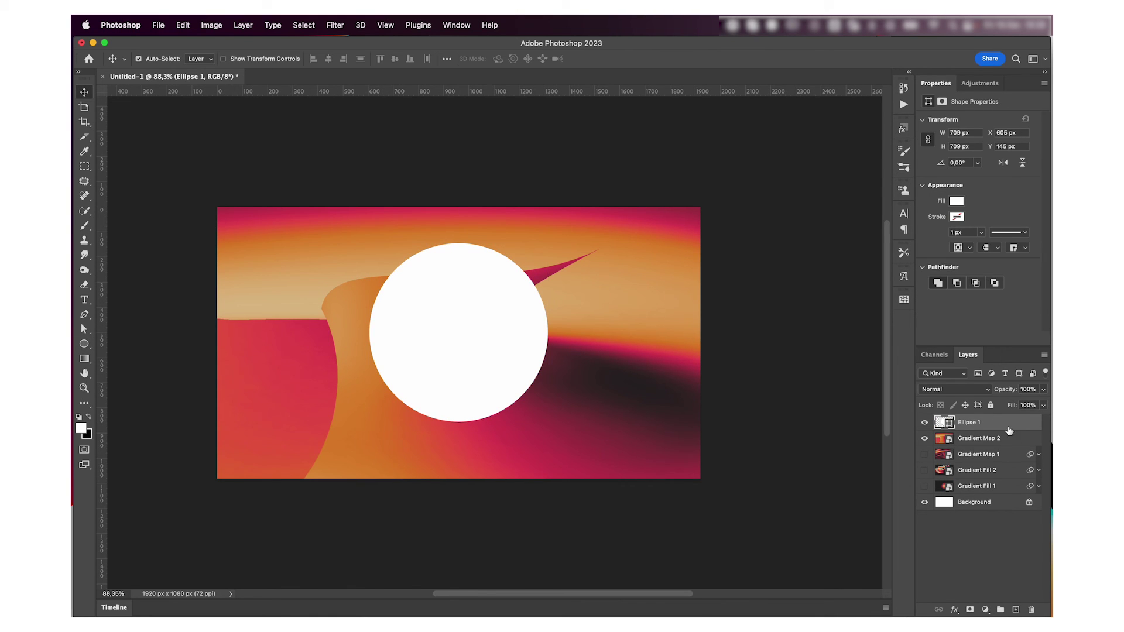
pyautogui.moveTo(1007, 427); pyautogui.dragTo(1002, 447)
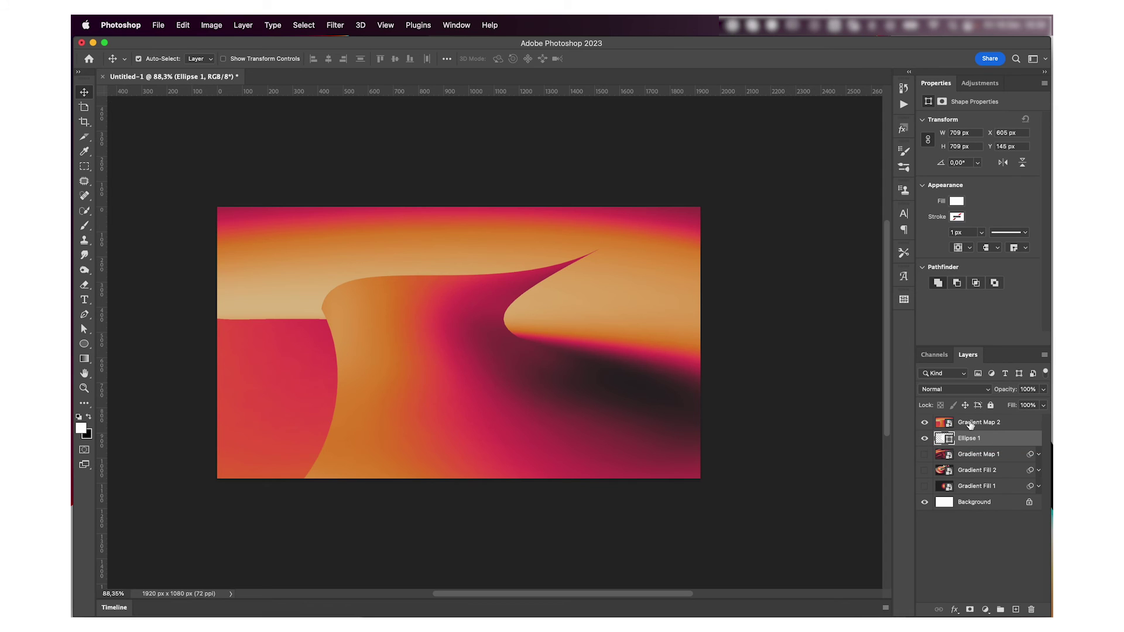
pyautogui.keyDown('alt'); pyautogui.click(938, 428); pyautogui.keyUp('alt')
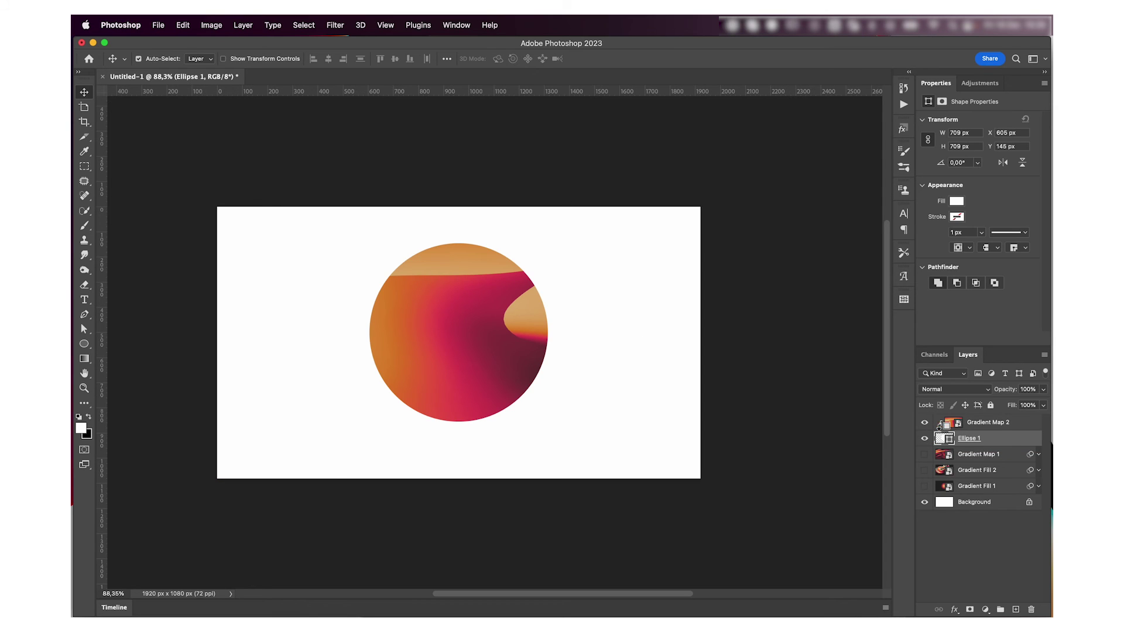
pyautogui.click(484, 328)
pyautogui.hotkey('ctrl', 't')
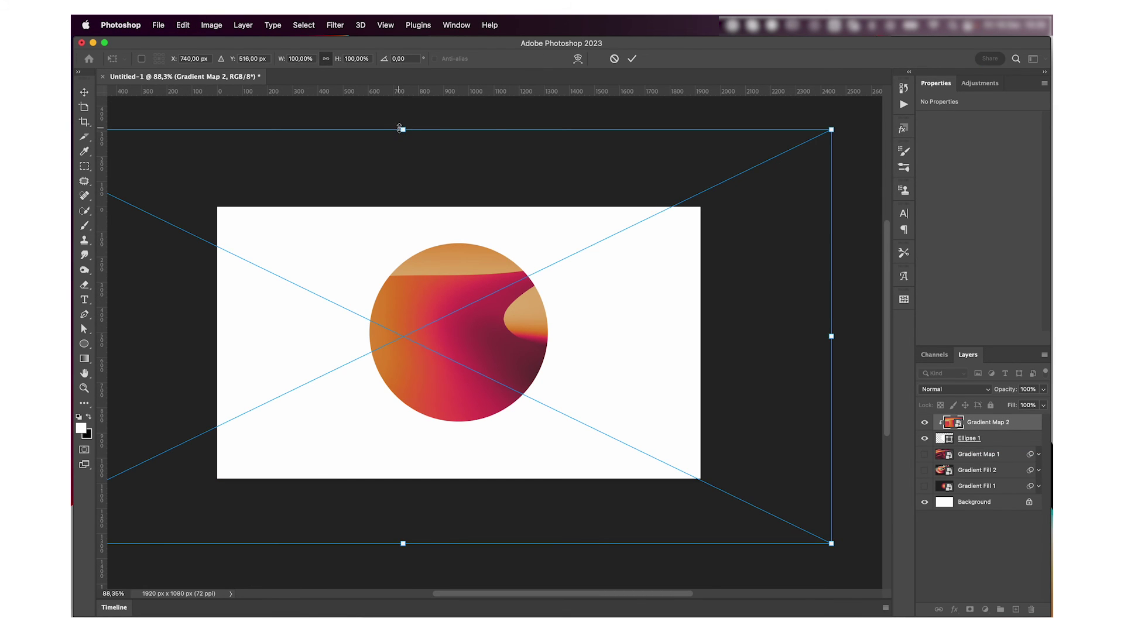
# Scale the clipped gradient to about 45% and reposition it within the circle.
pyautogui.moveTo(402, 128); pyautogui.dragTo(388, 288)
pyautogui.moveTo(418, 323); pyautogui.dragTo(369, 251)
pyautogui.press('Return')
# Add clipped gradient copies rotated to 165° and -90°, scaled to about 58.5%, and repositioned.
pyautogui.press('super+j')
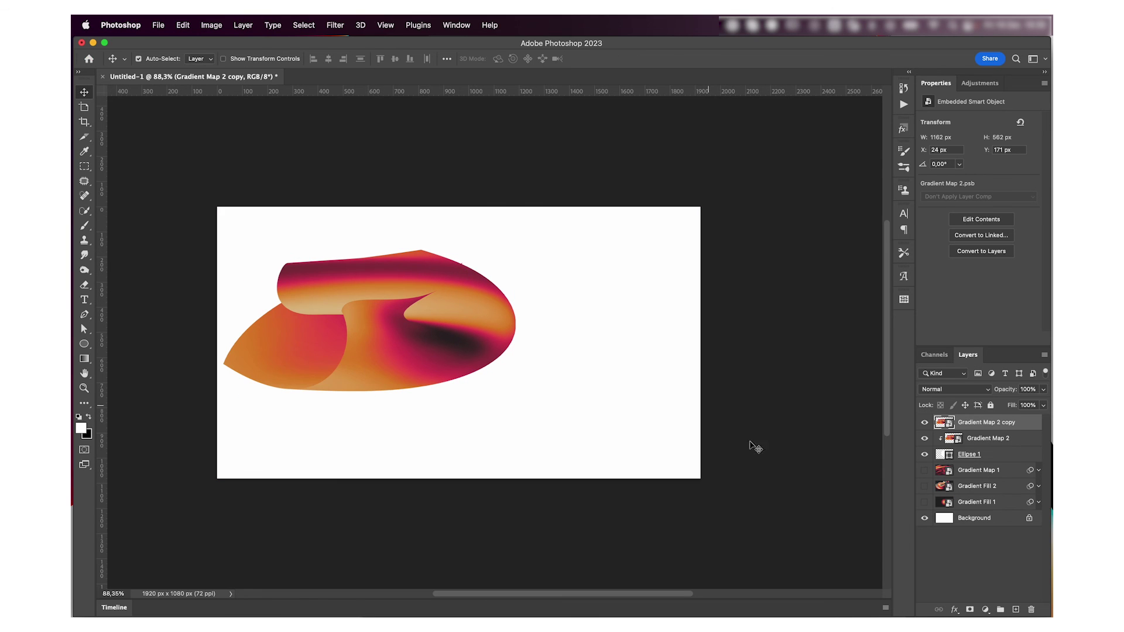
pyautogui.press('super+alt+shift+t')
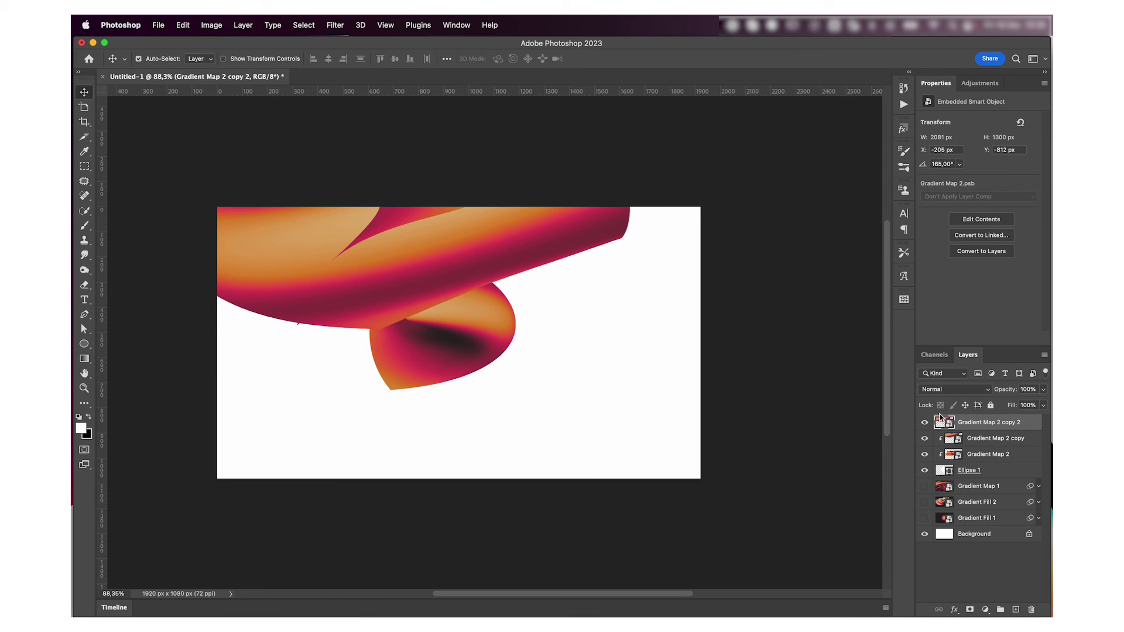
pyautogui.keyDown('alt'); pyautogui.click(940, 425); pyautogui.keyUp('alt')
pyautogui.press('super+t')
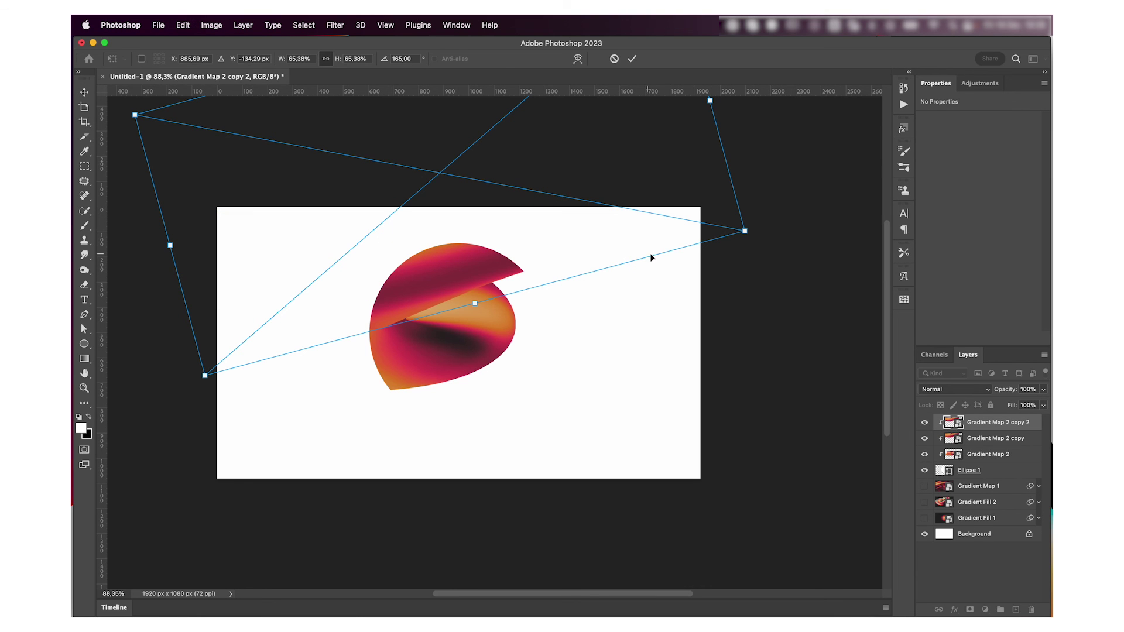
pyautogui.moveTo(766, 235); pyautogui.dragTo(326, 426)
pyautogui.moveTo(487, 270); pyautogui.dragTo(464, 484)
pyautogui.moveTo(466, 296); pyautogui.dragTo(539, 415)
pyautogui.moveTo(489, 234); pyautogui.dragTo(502, 288)
pyautogui.moveTo(502, 327); pyautogui.dragTo(501, 351)
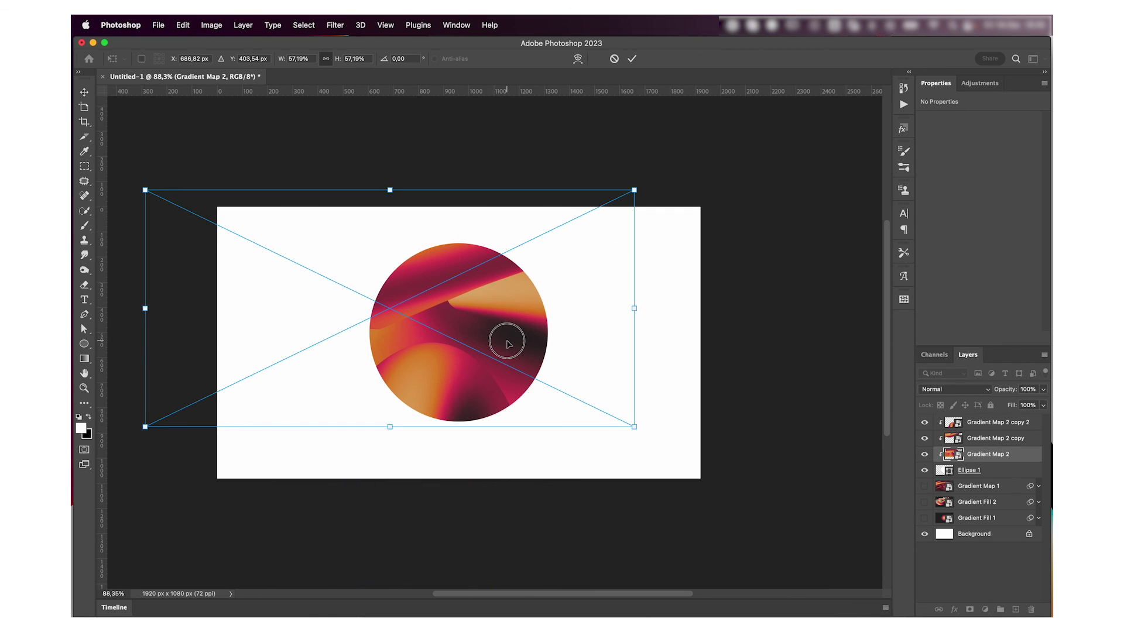
pyautogui.moveTo(505, 334); pyautogui.dragTo(501, 352)
pyautogui.press('Return')
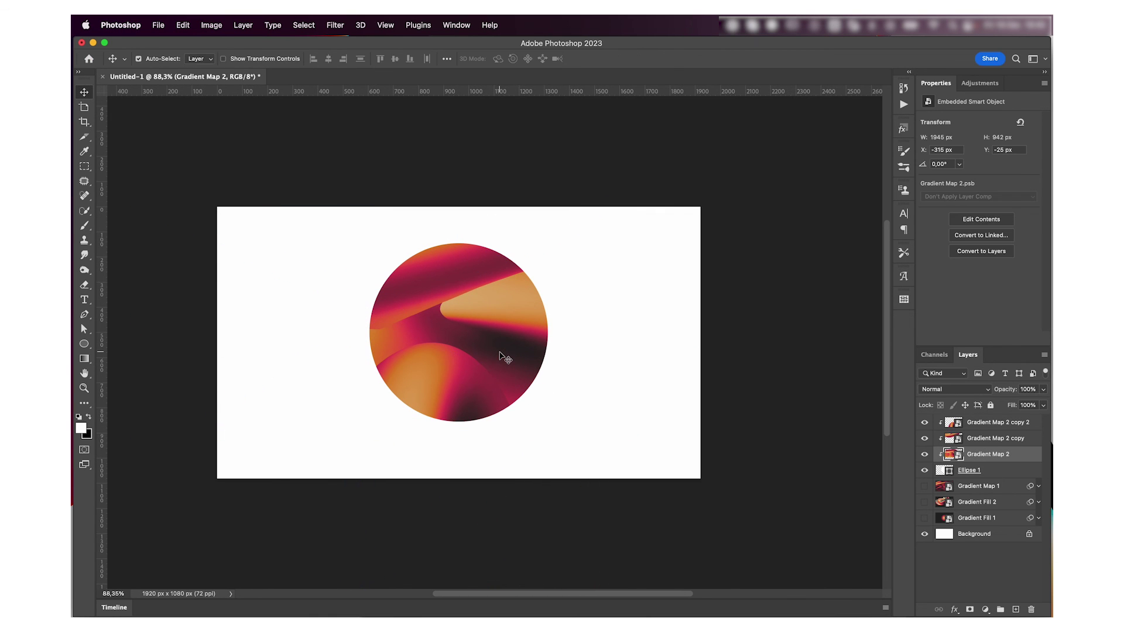
# Convert the three clipped gradient layers into a single smart object.
pyautogui.keyDown('shift'); pyautogui.click(987, 423); pyautogui.keyUp('shift')
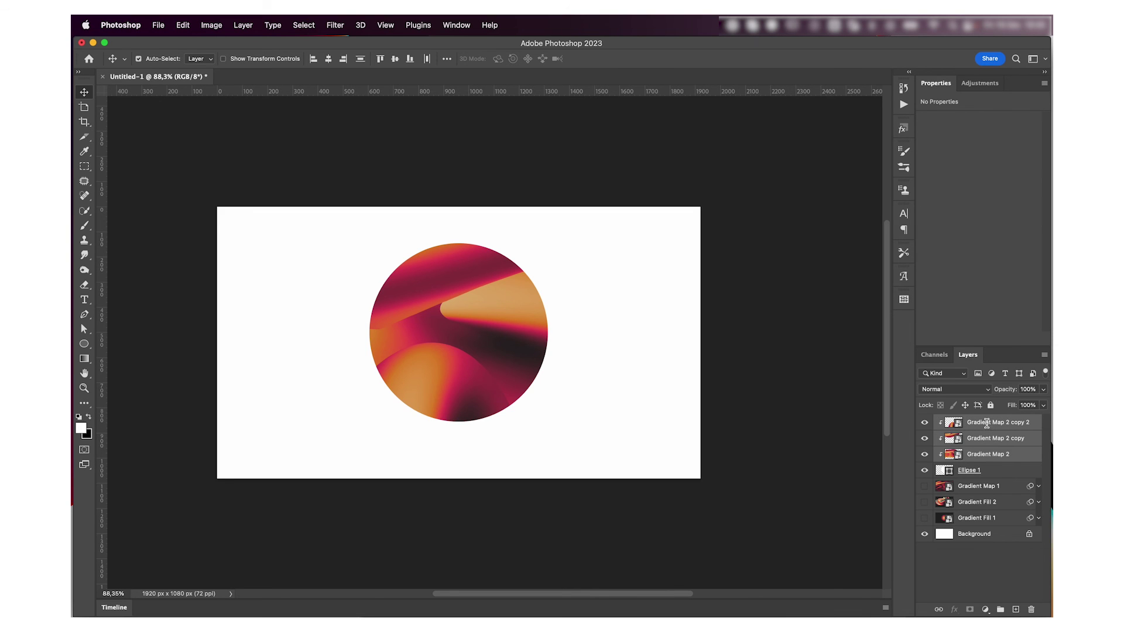
pyautogui.rightClick(988, 426)
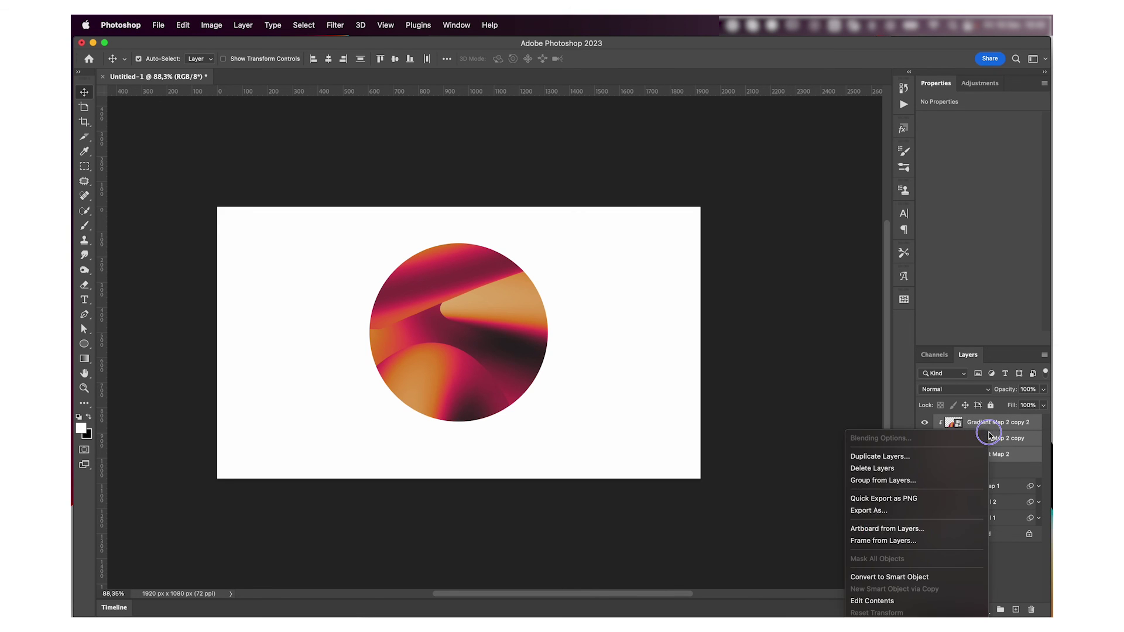
pyautogui.click(861, 576)
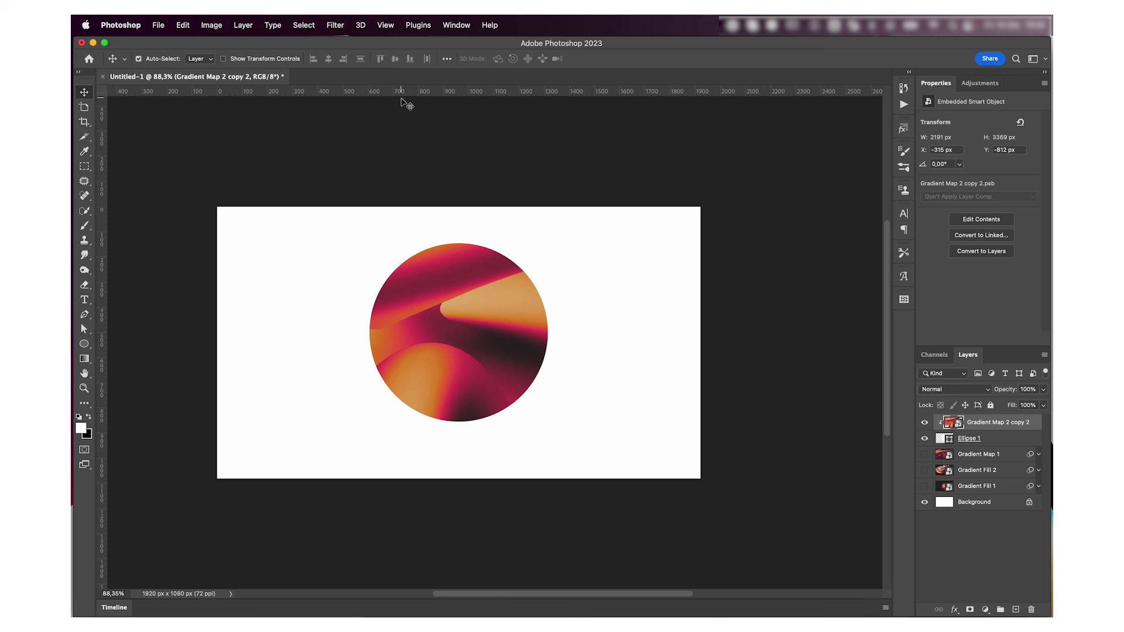
# Apply the Add Noise filter to the merged gradient smart object.
pyautogui.click(336, 25)
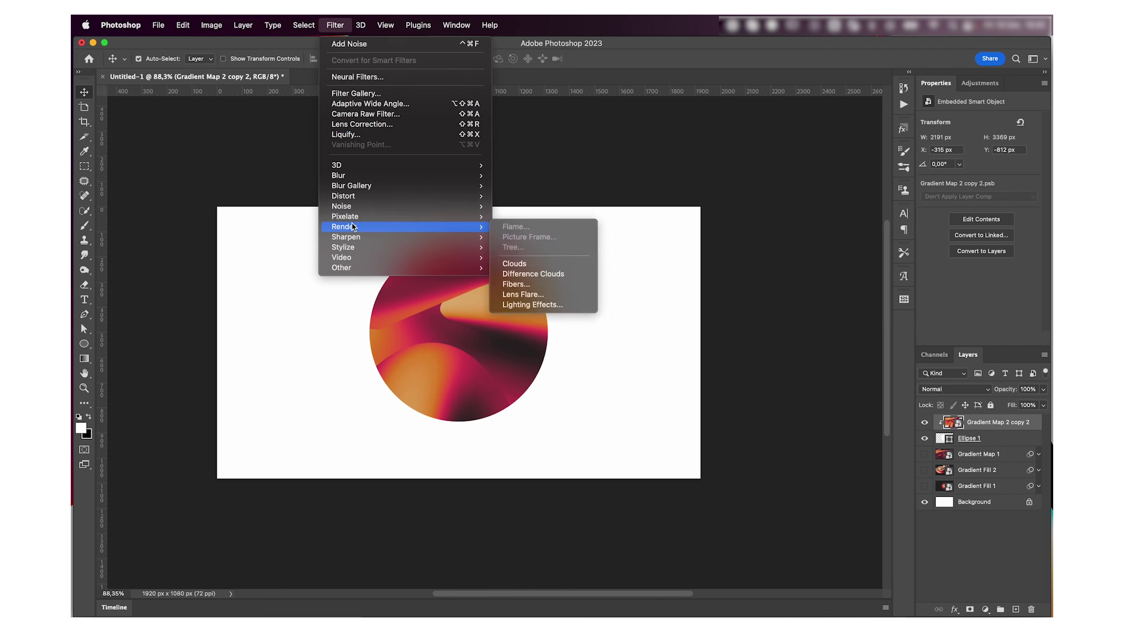
pyautogui.moveTo(356, 208)
pyautogui.click(515, 209)
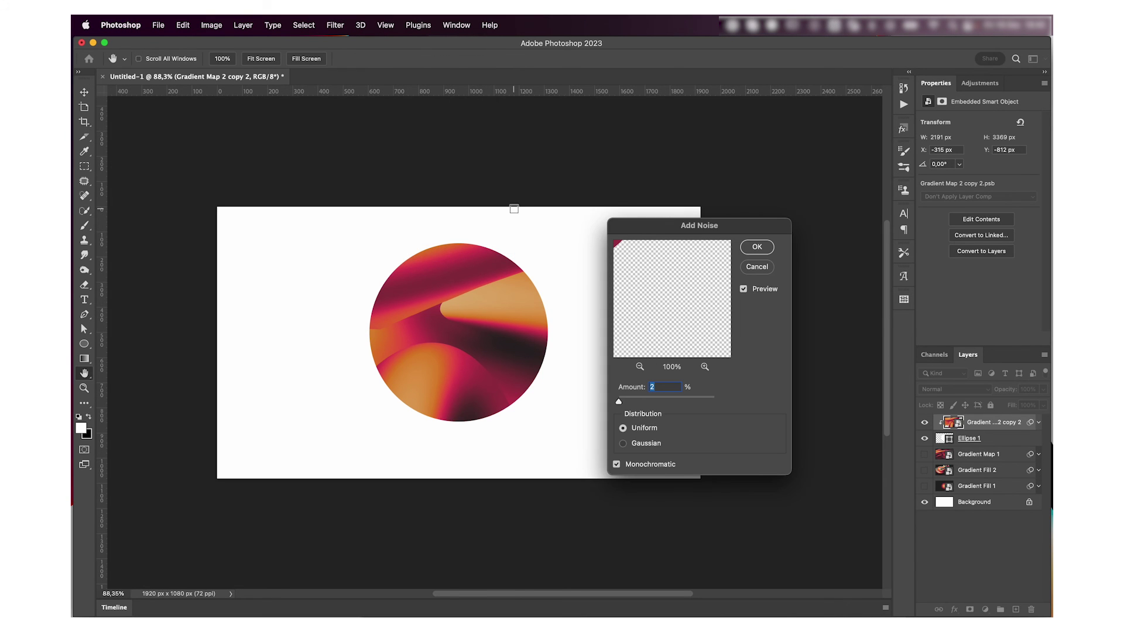
pyautogui.click(756, 247)
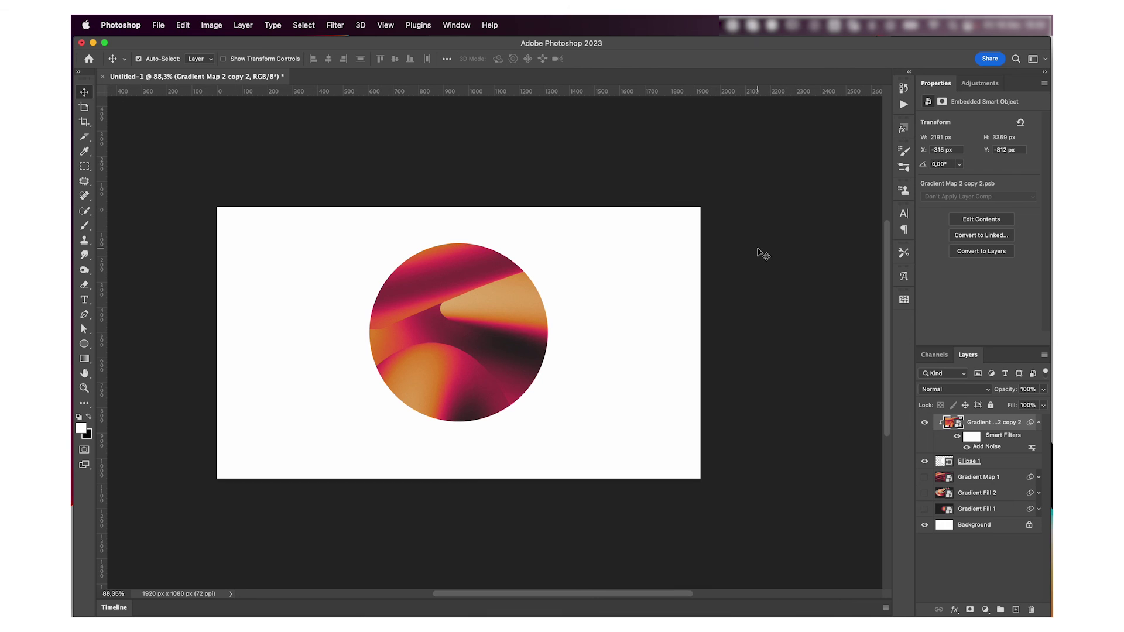